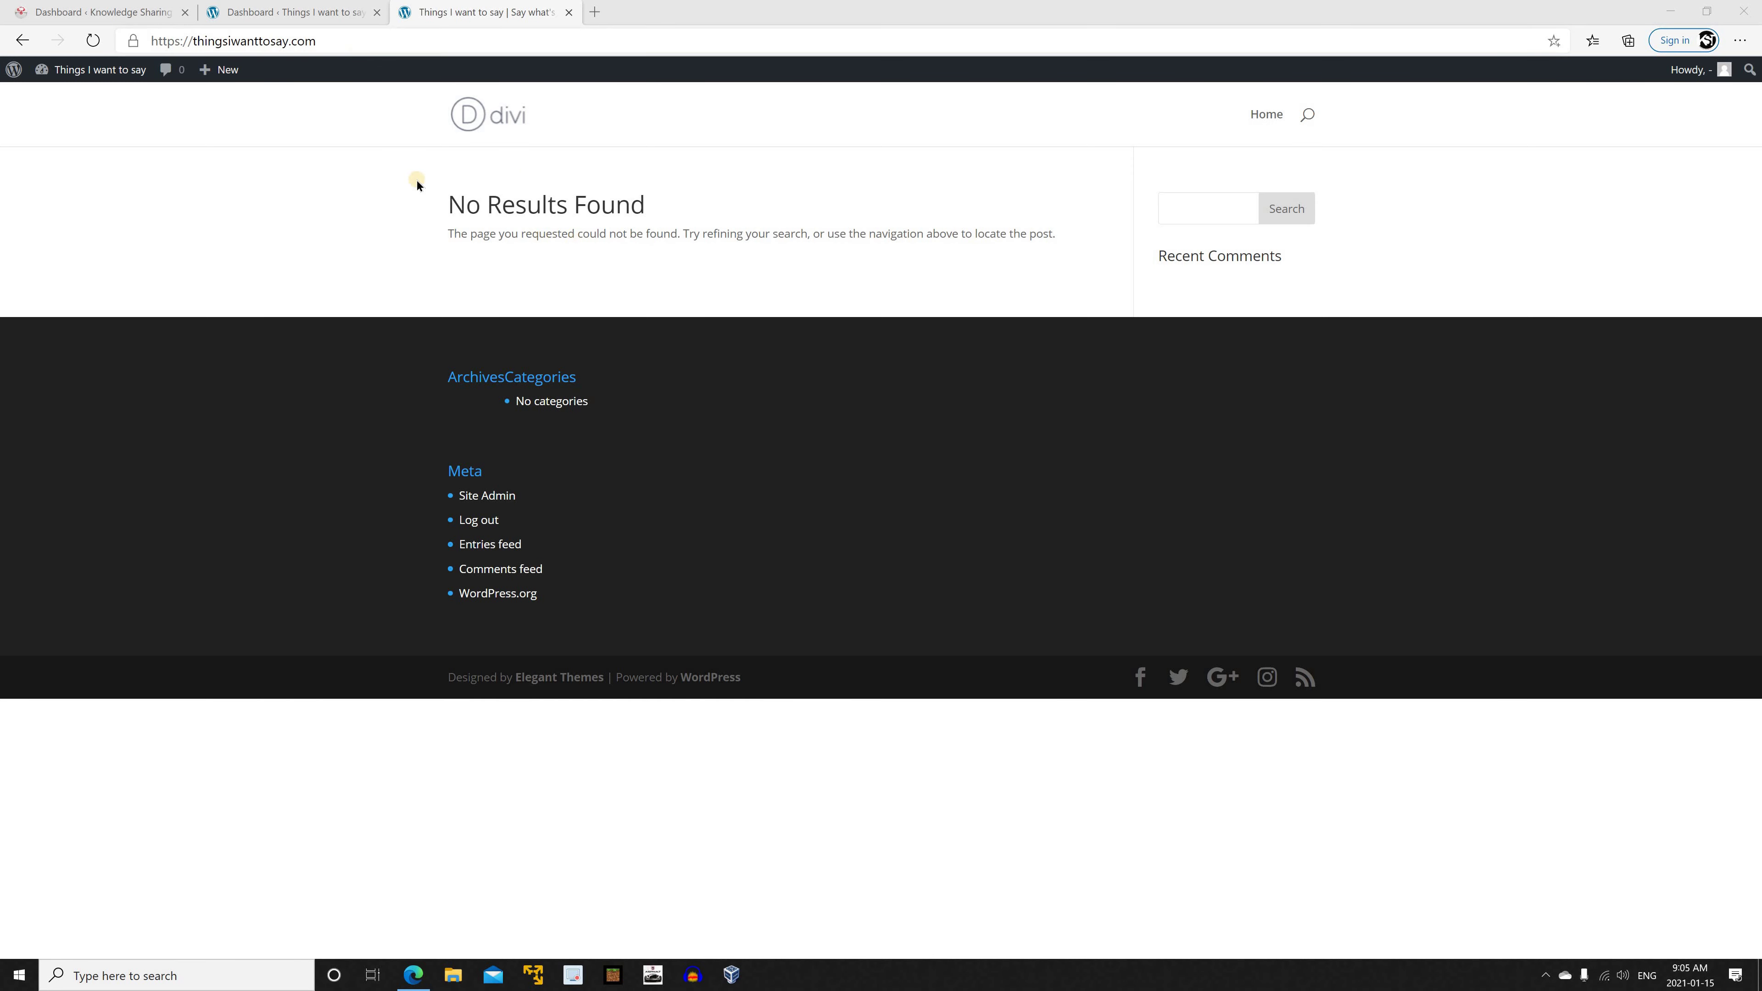
# Reload the site's front page, then switch to the Things I want to say dashboard tab
pyautogui.click(92, 40)
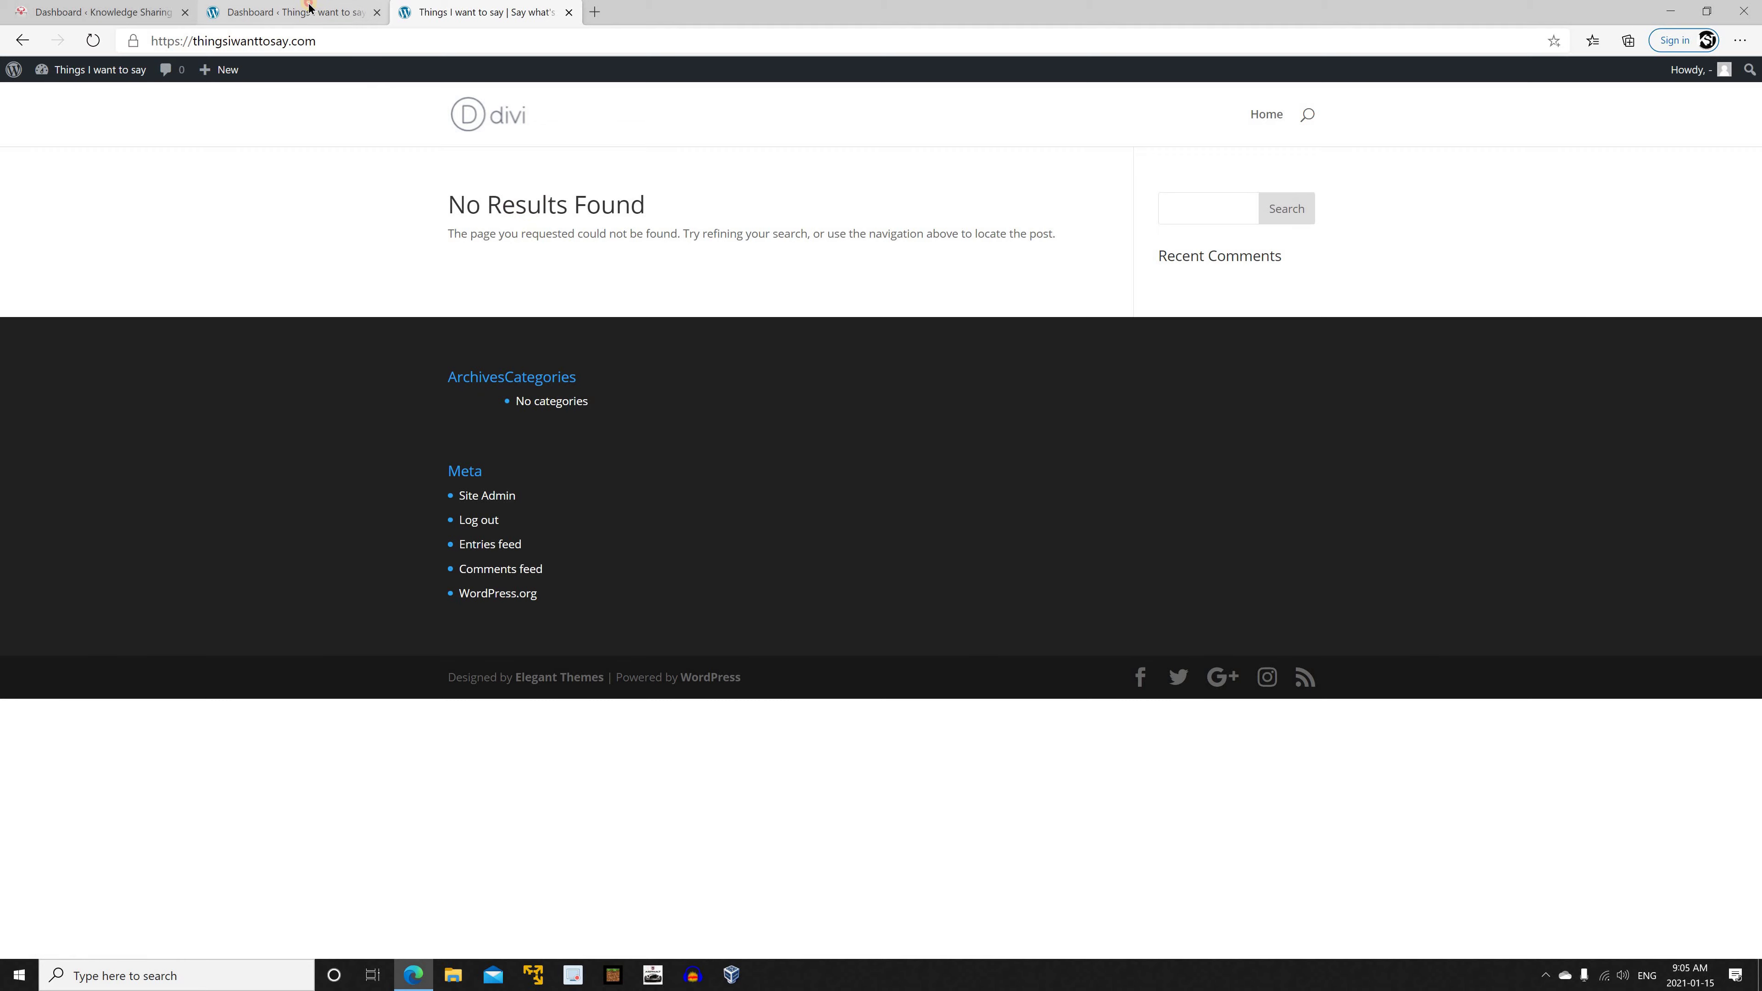
pyautogui.click(319, 15)
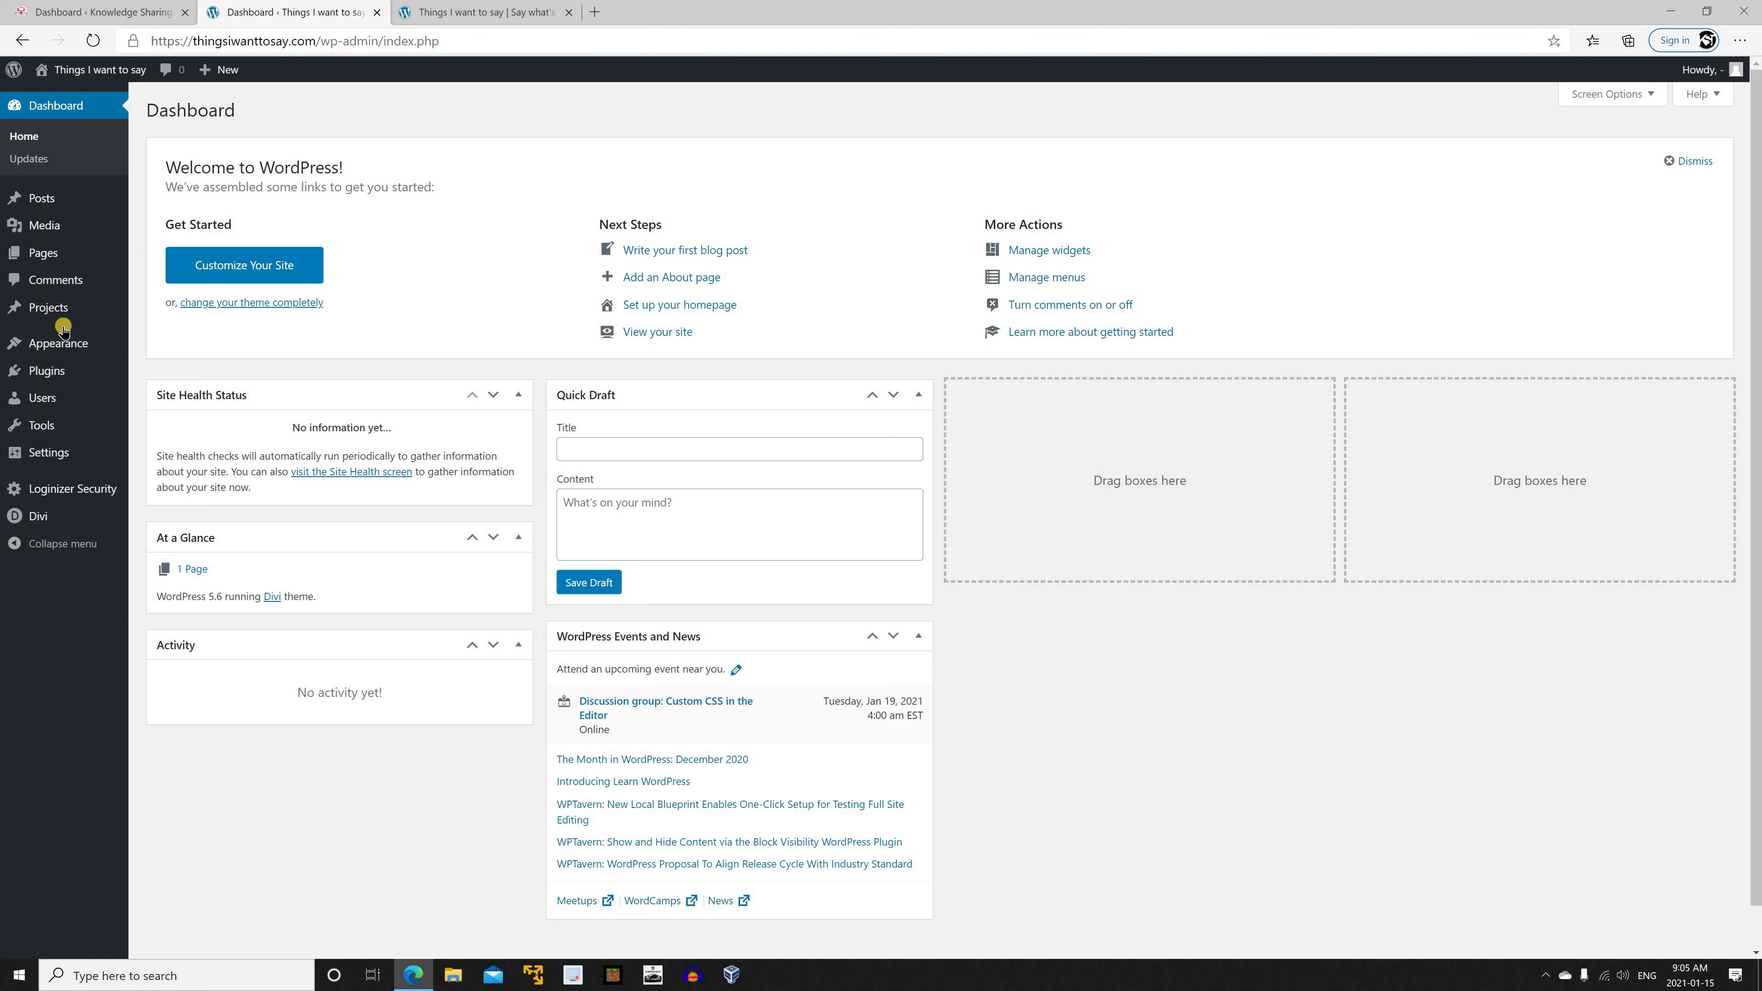
# Confirm All Posts and the Media Library are empty, briefly checking the Knowledge Sharing Tech tab
pyautogui.moveTo(97, 200)
pyautogui.click(160, 199)
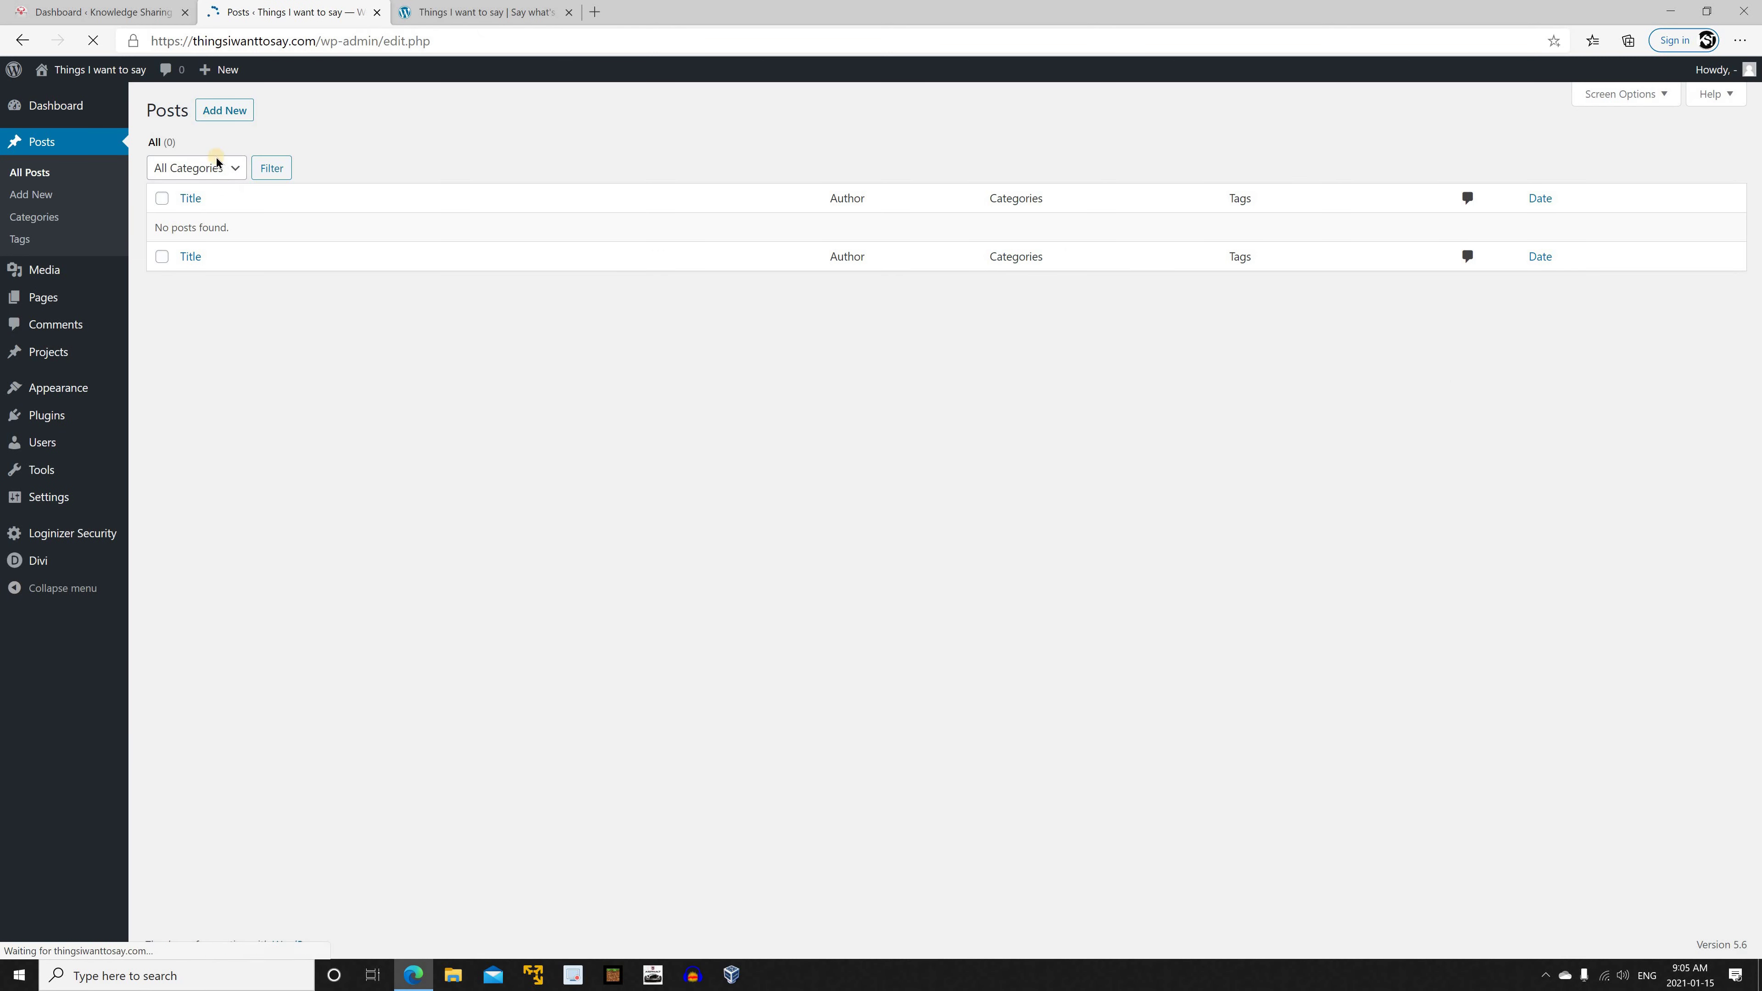
pyautogui.moveTo(45, 271)
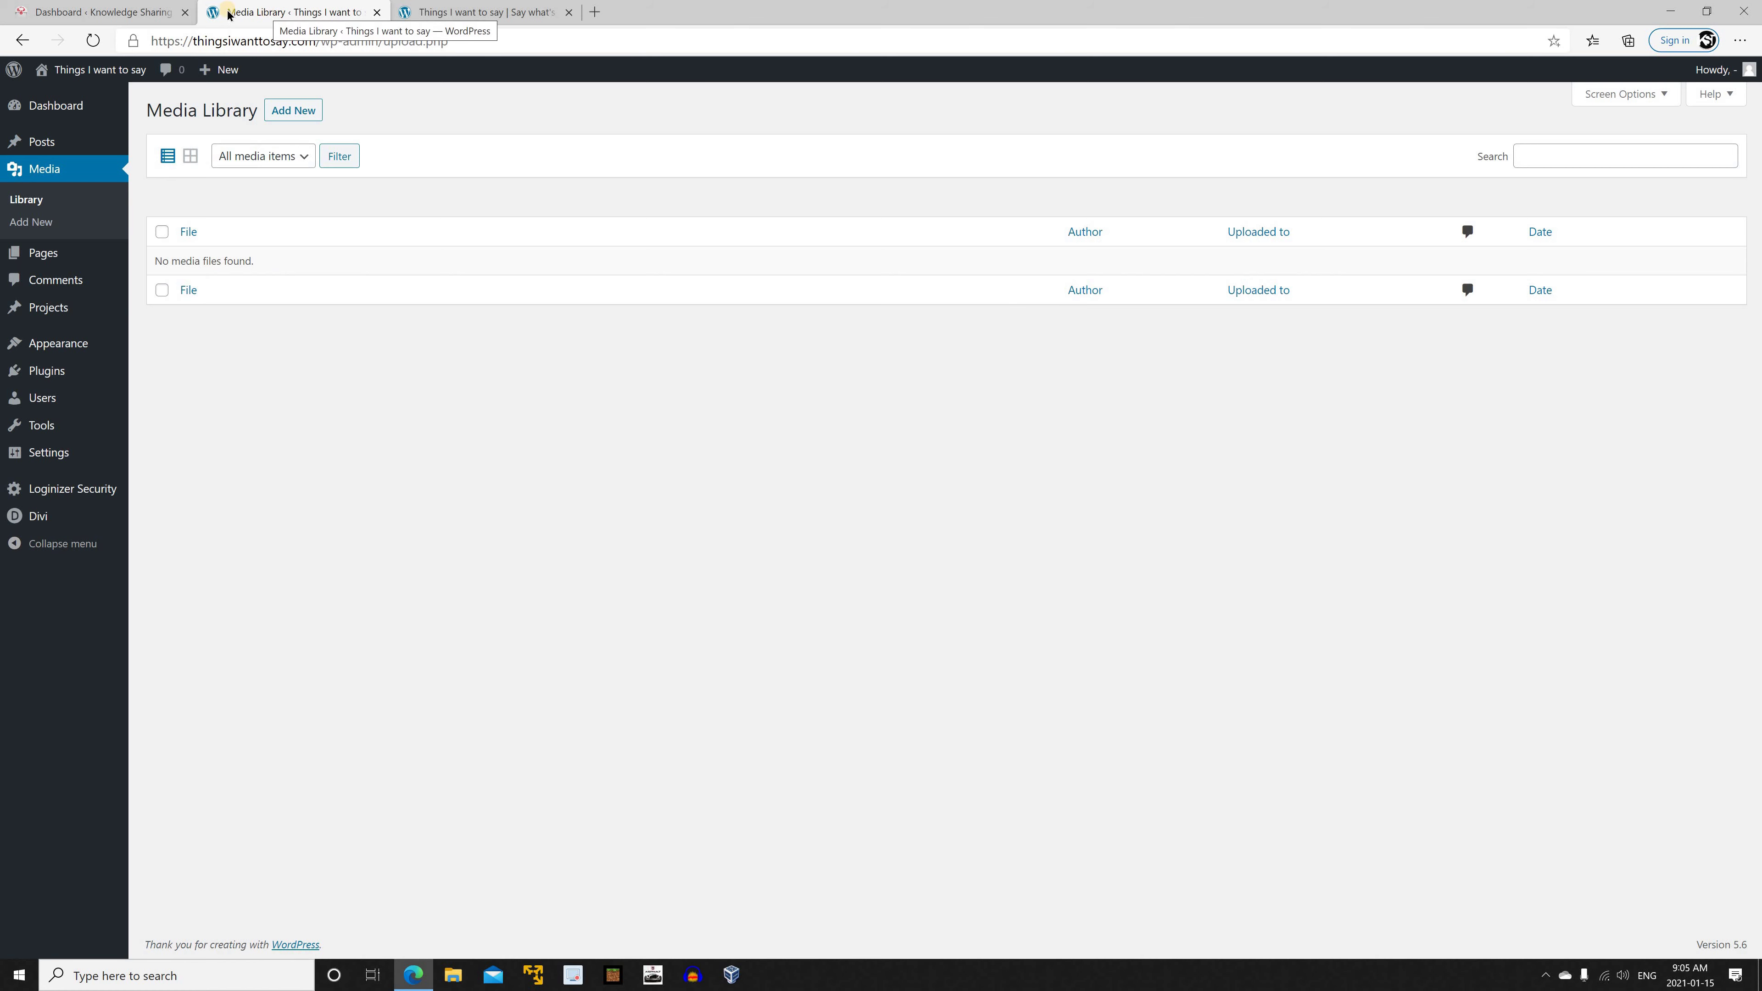
pyautogui.click(79, 9)
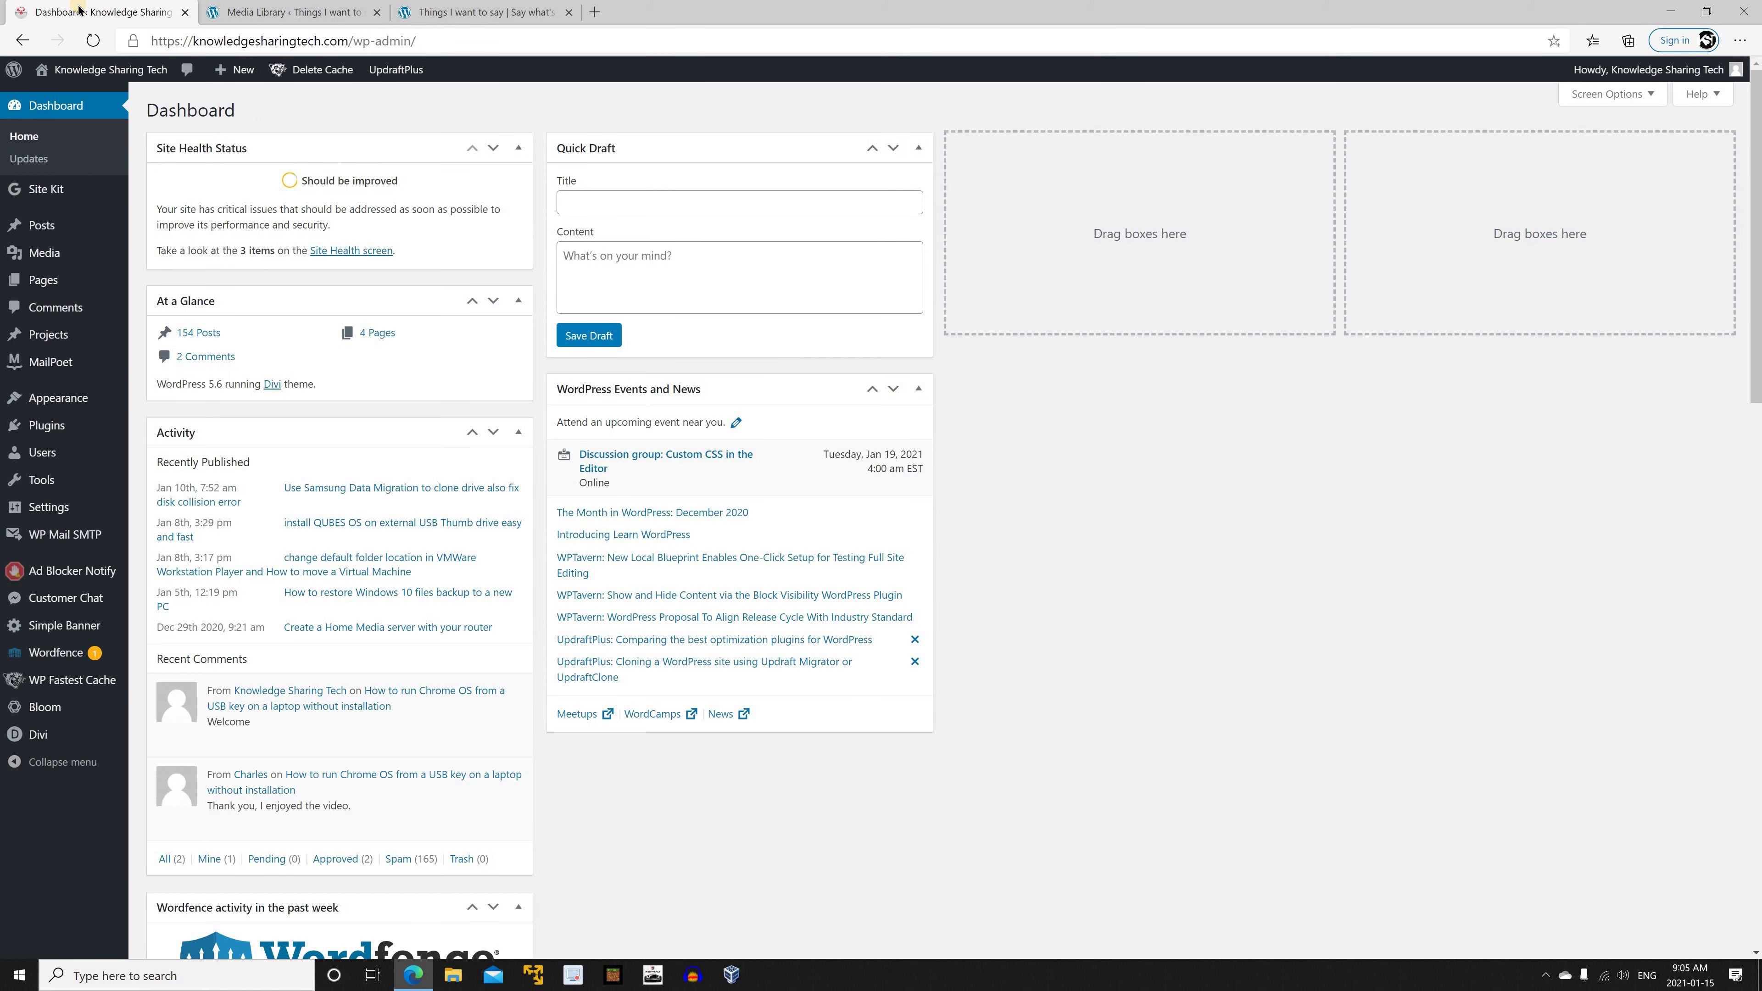
pyautogui.click(290, 12)
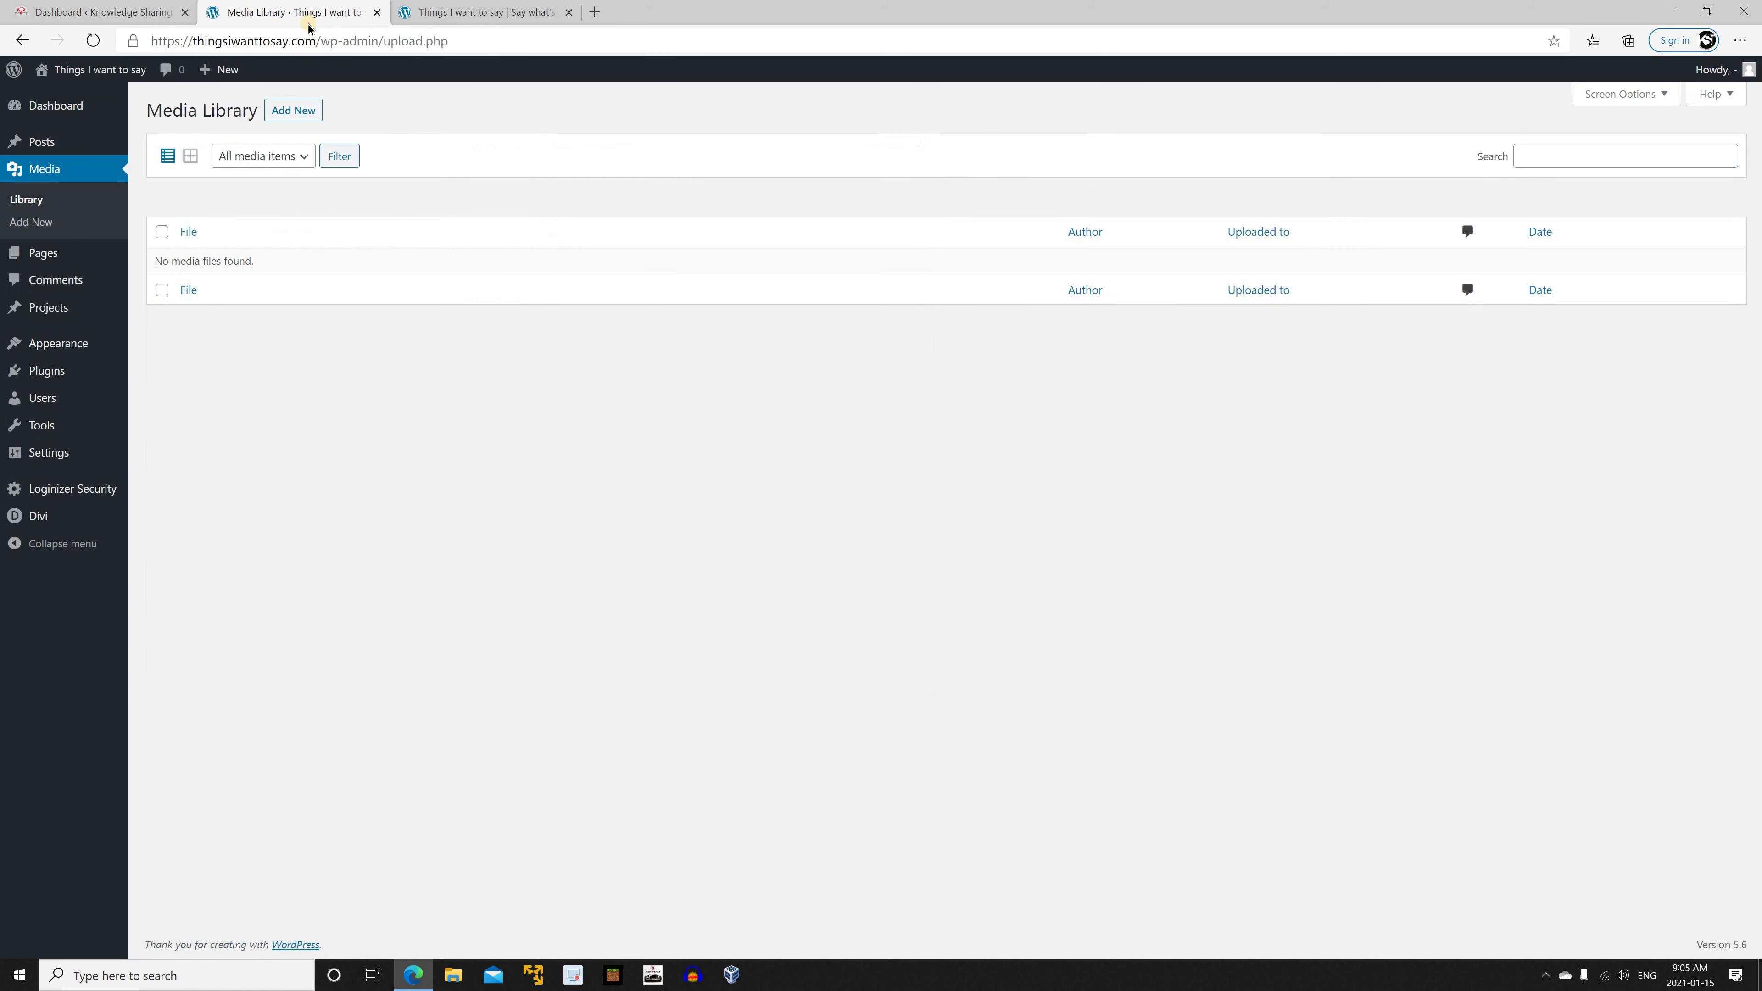
# On Knowledge Sharing Tech's Export page, choose to export Posts in the Editing category
pyautogui.click(56, 12)
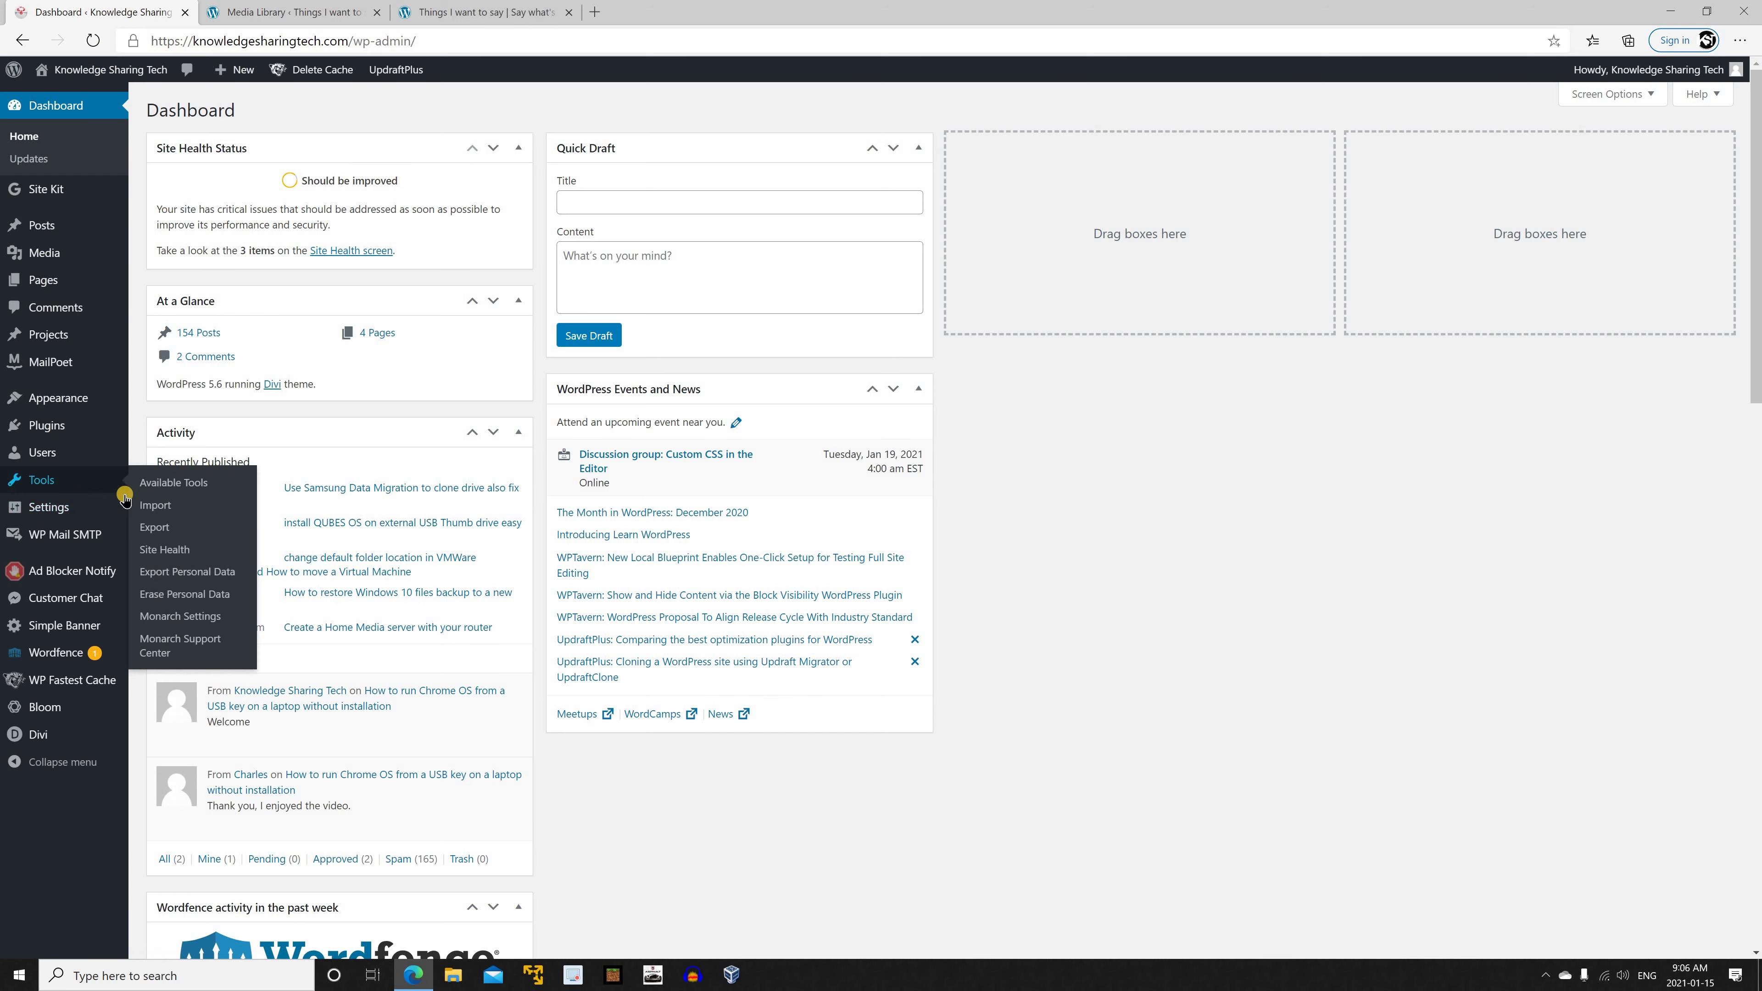
pyautogui.click(155, 527)
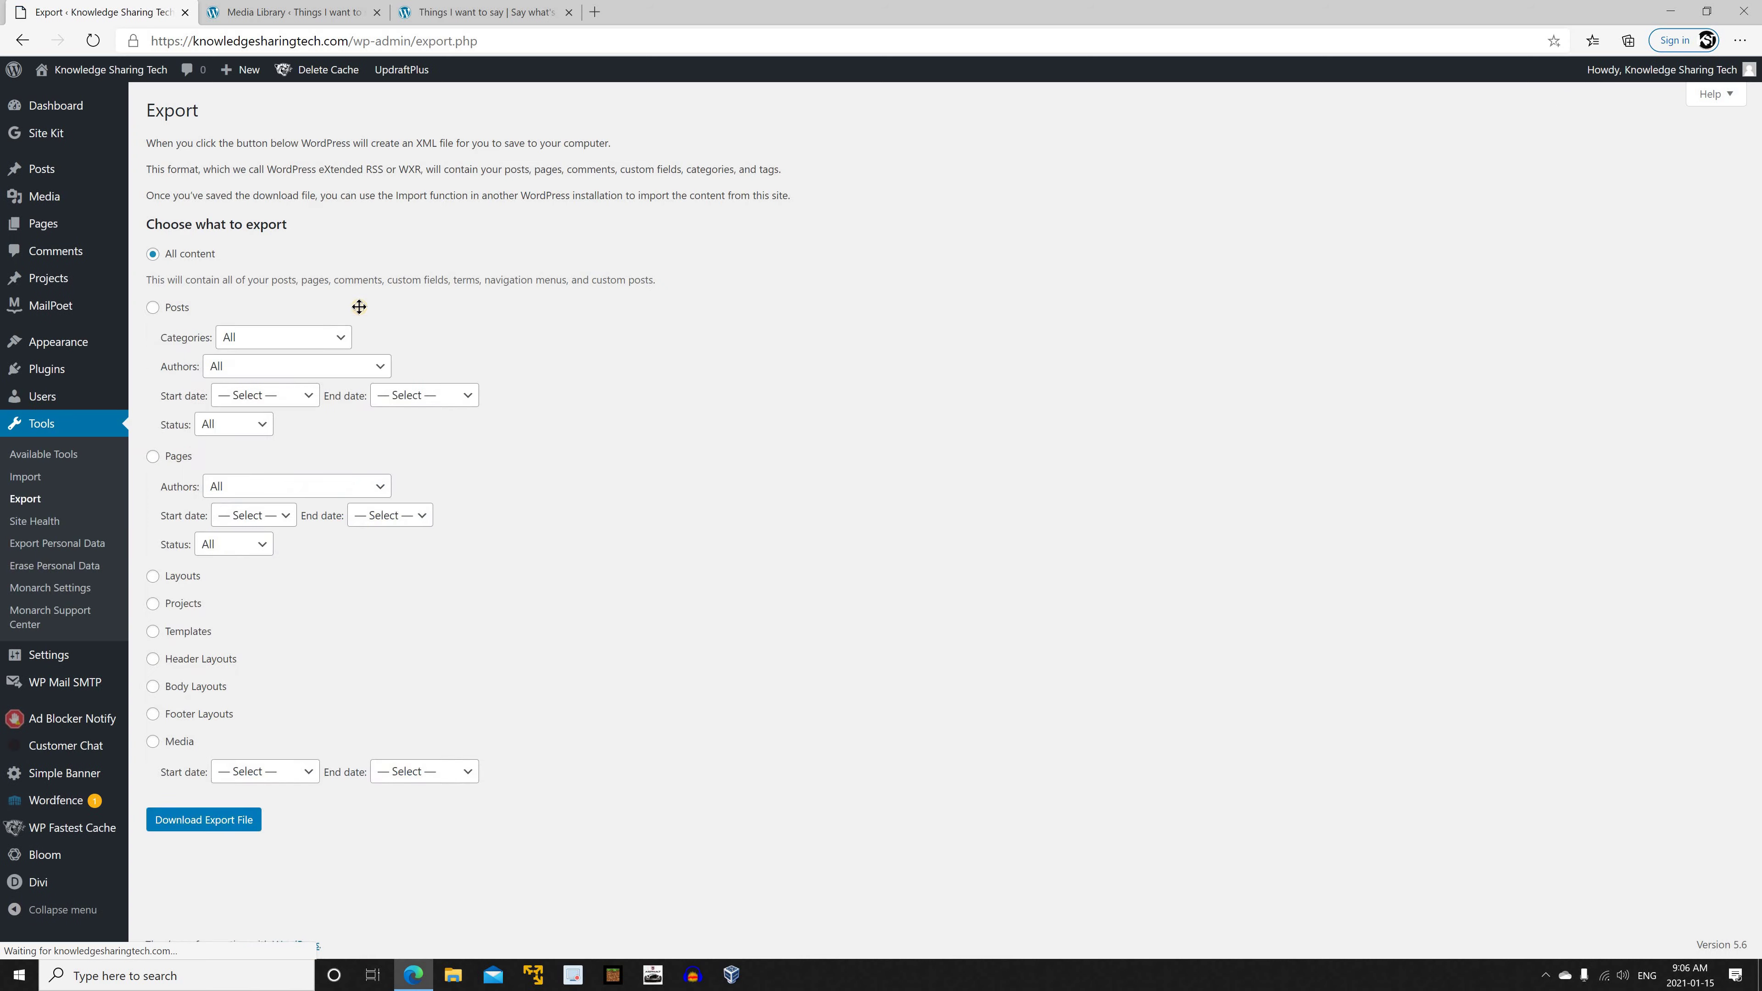
pyautogui.click(153, 308)
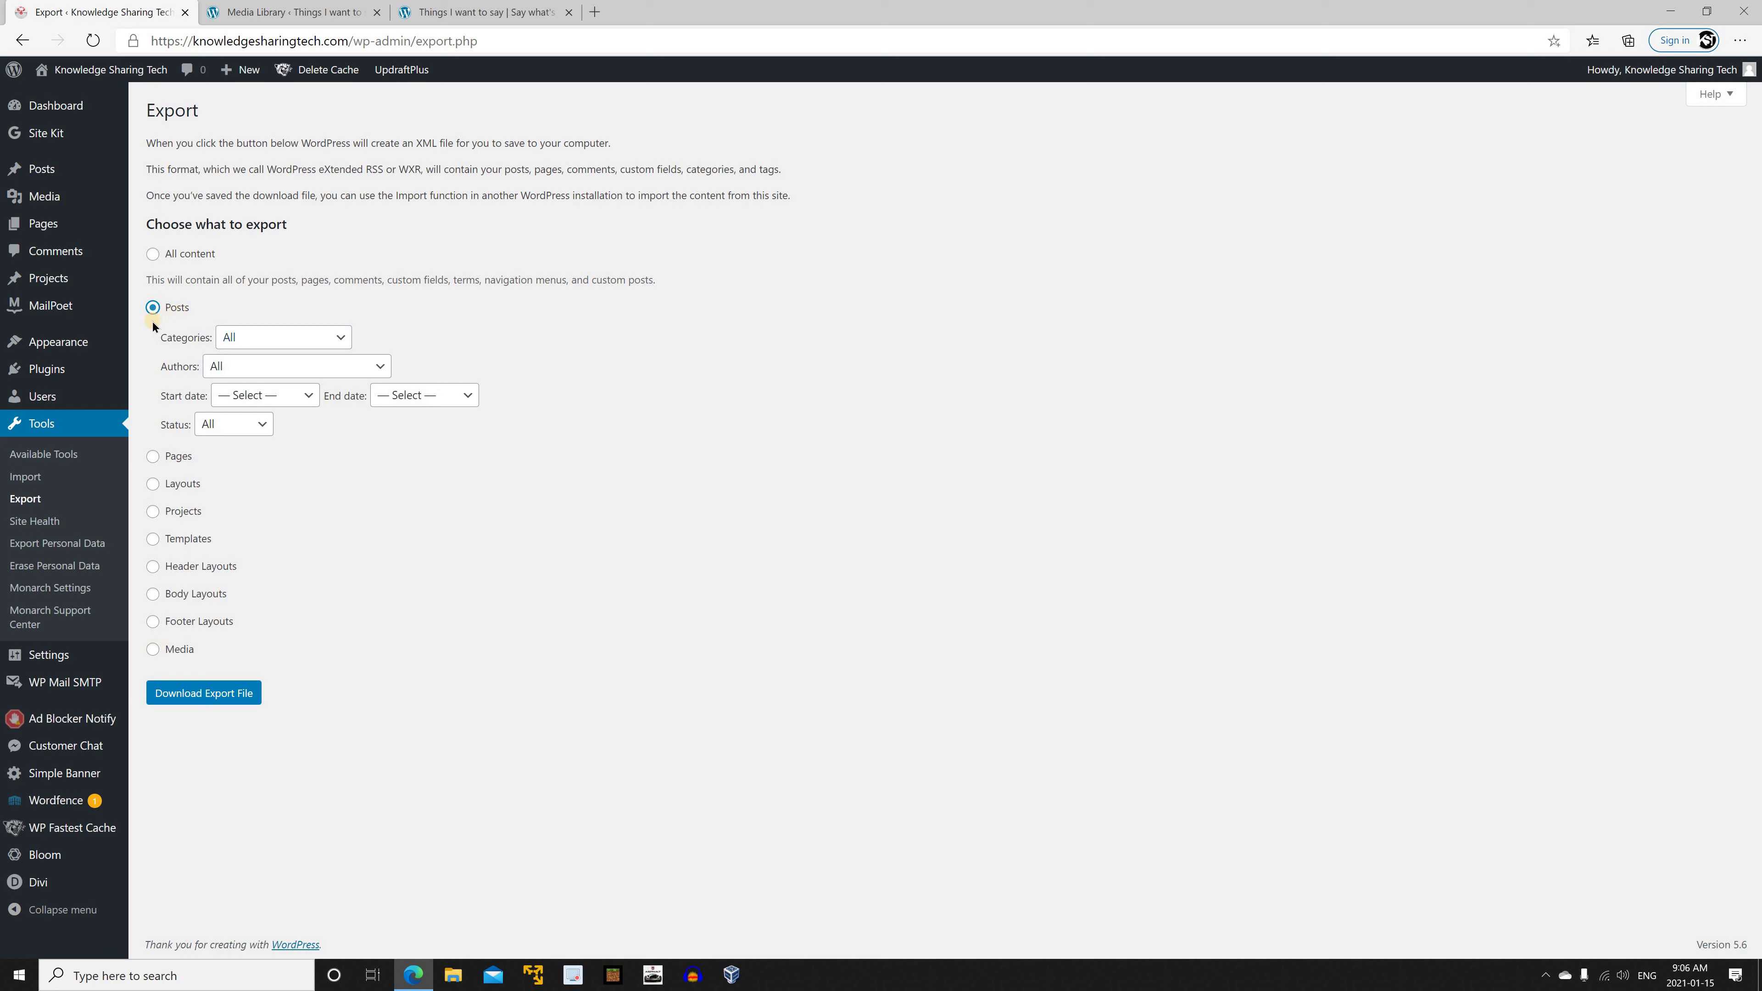
pyautogui.click(345, 339)
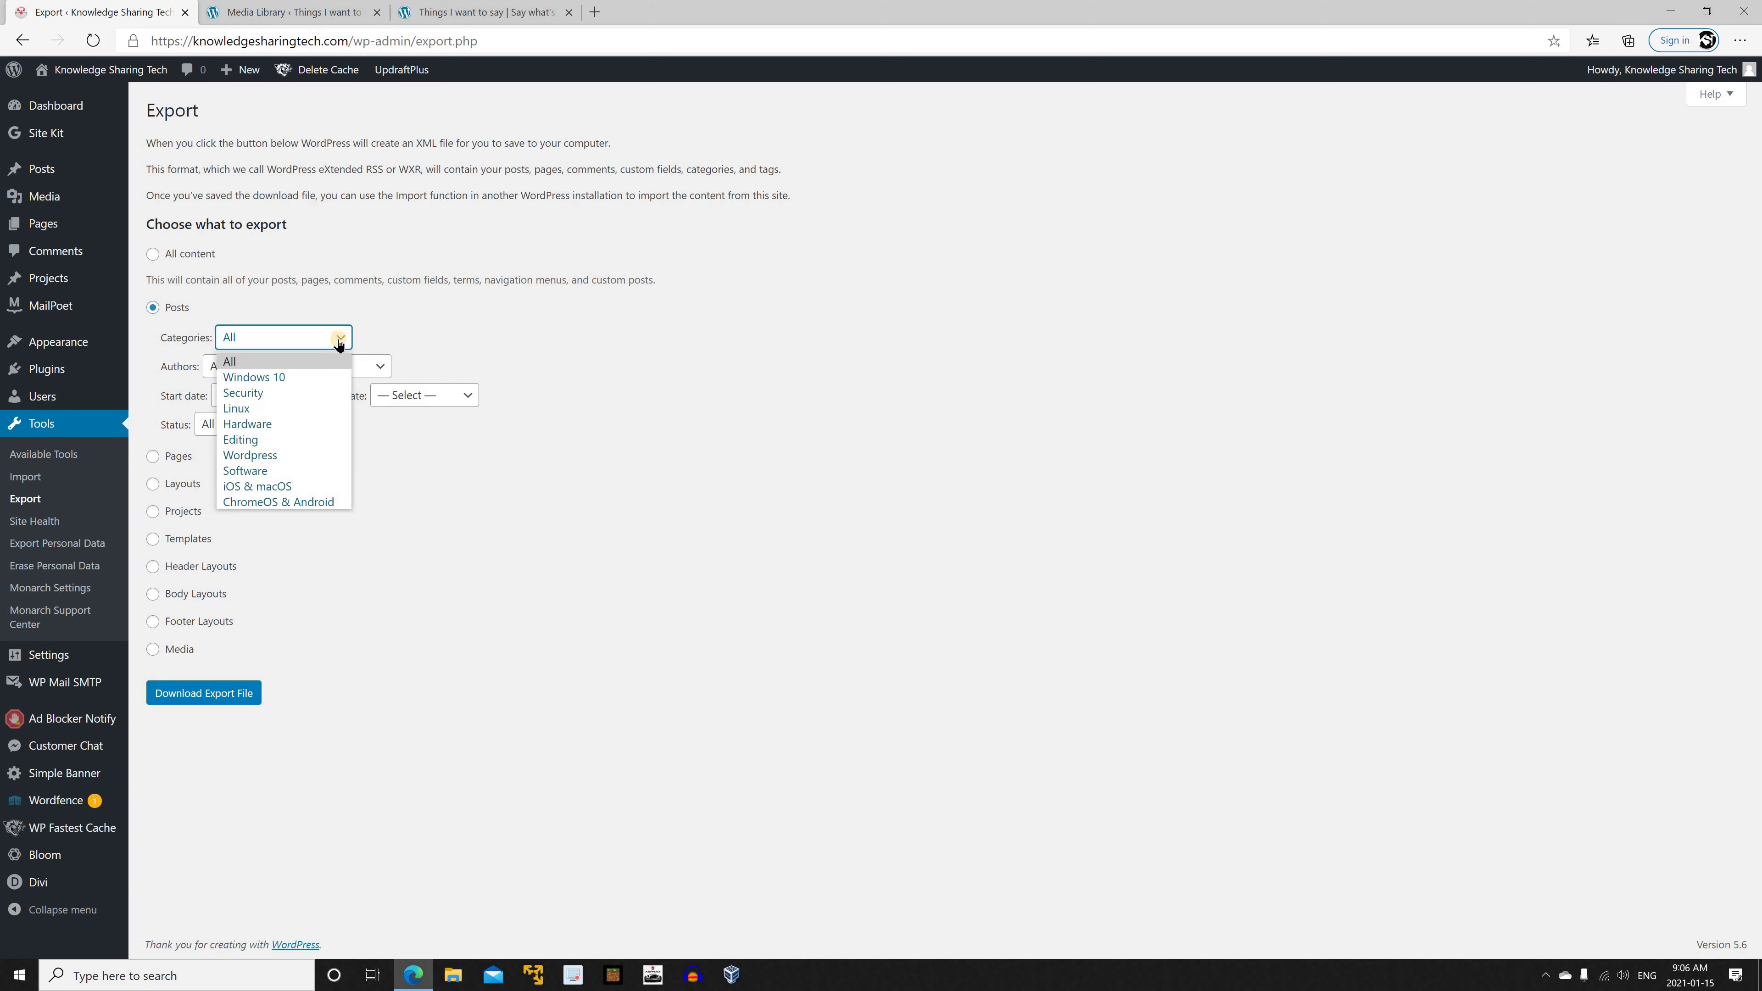
pyautogui.click(249, 439)
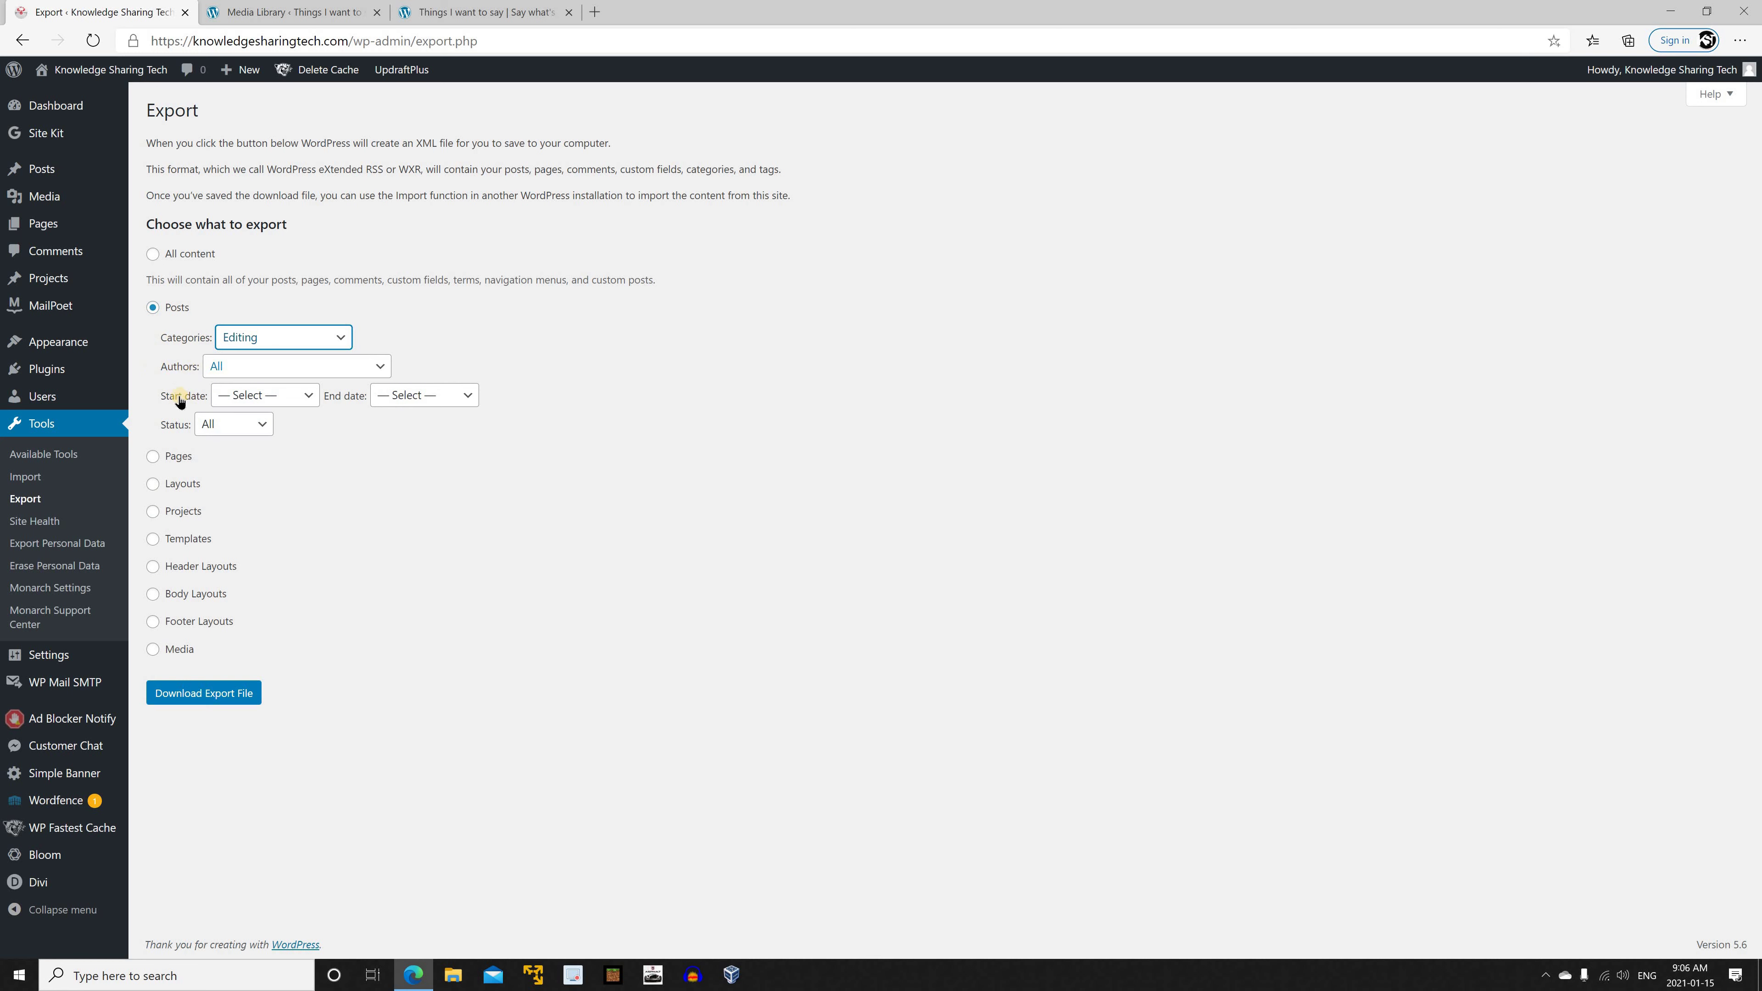
# Set start and end dates to April 2020, keep status All, and download the export file
pyautogui.click(309, 396)
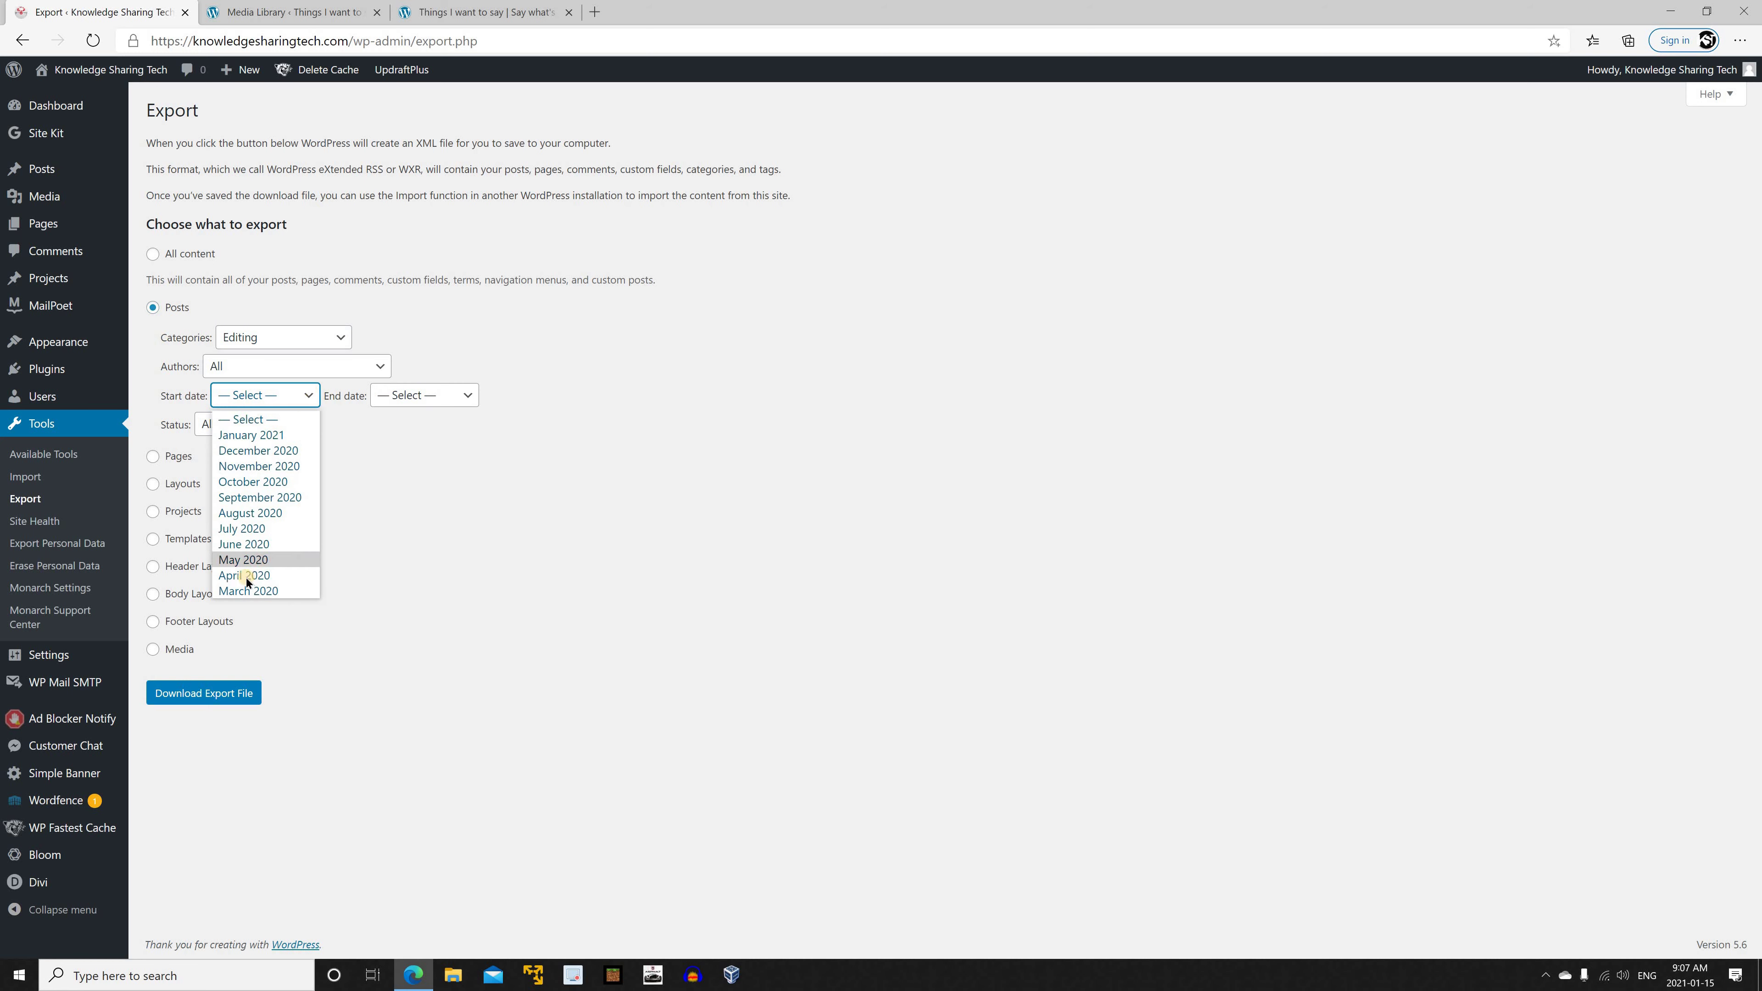
pyautogui.click(262, 574)
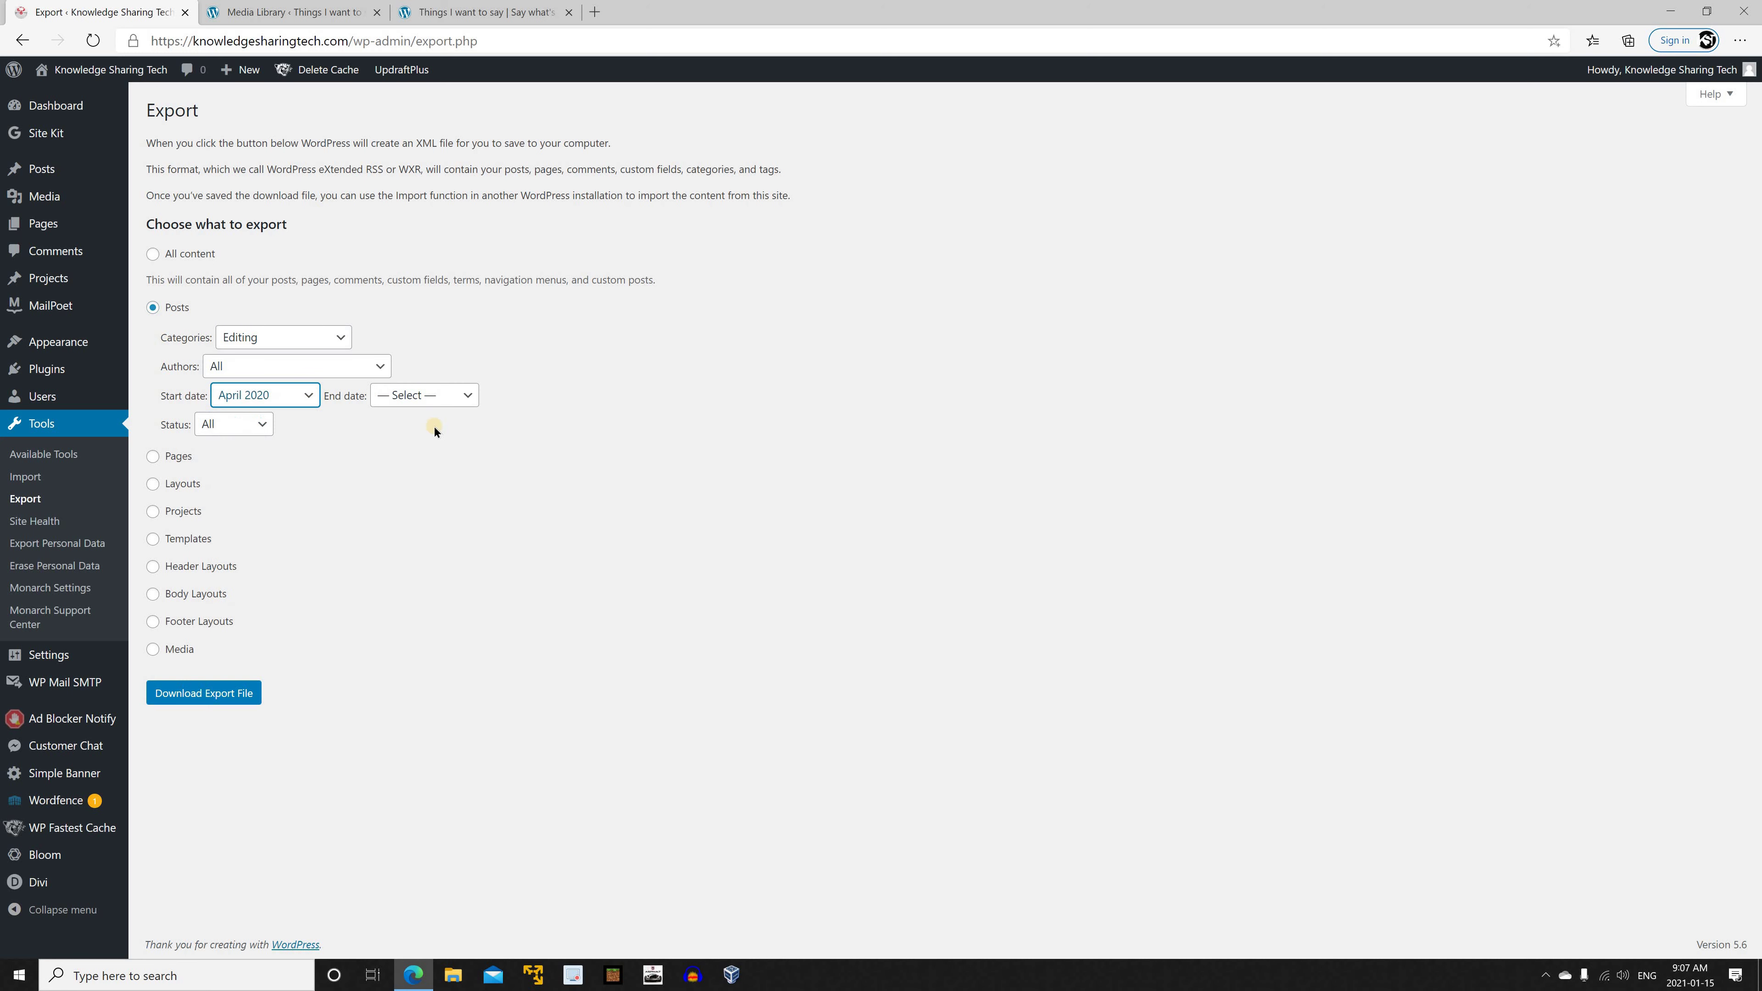
pyautogui.click(439, 398)
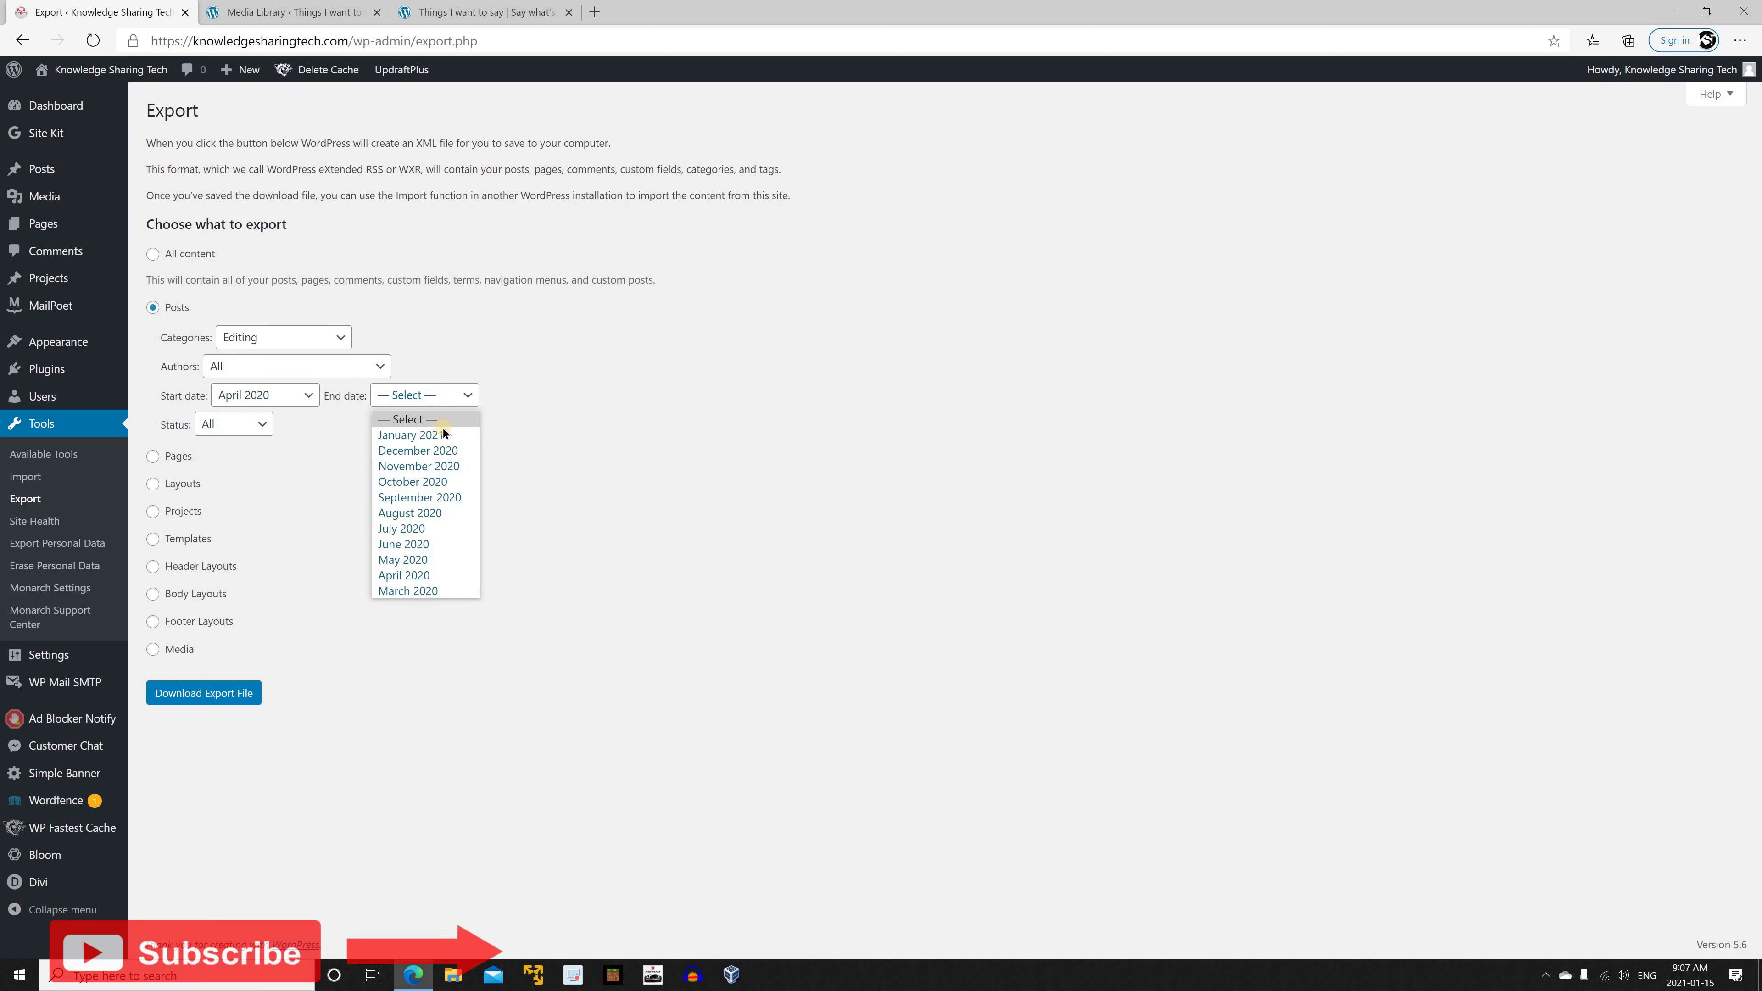
pyautogui.click(411, 573)
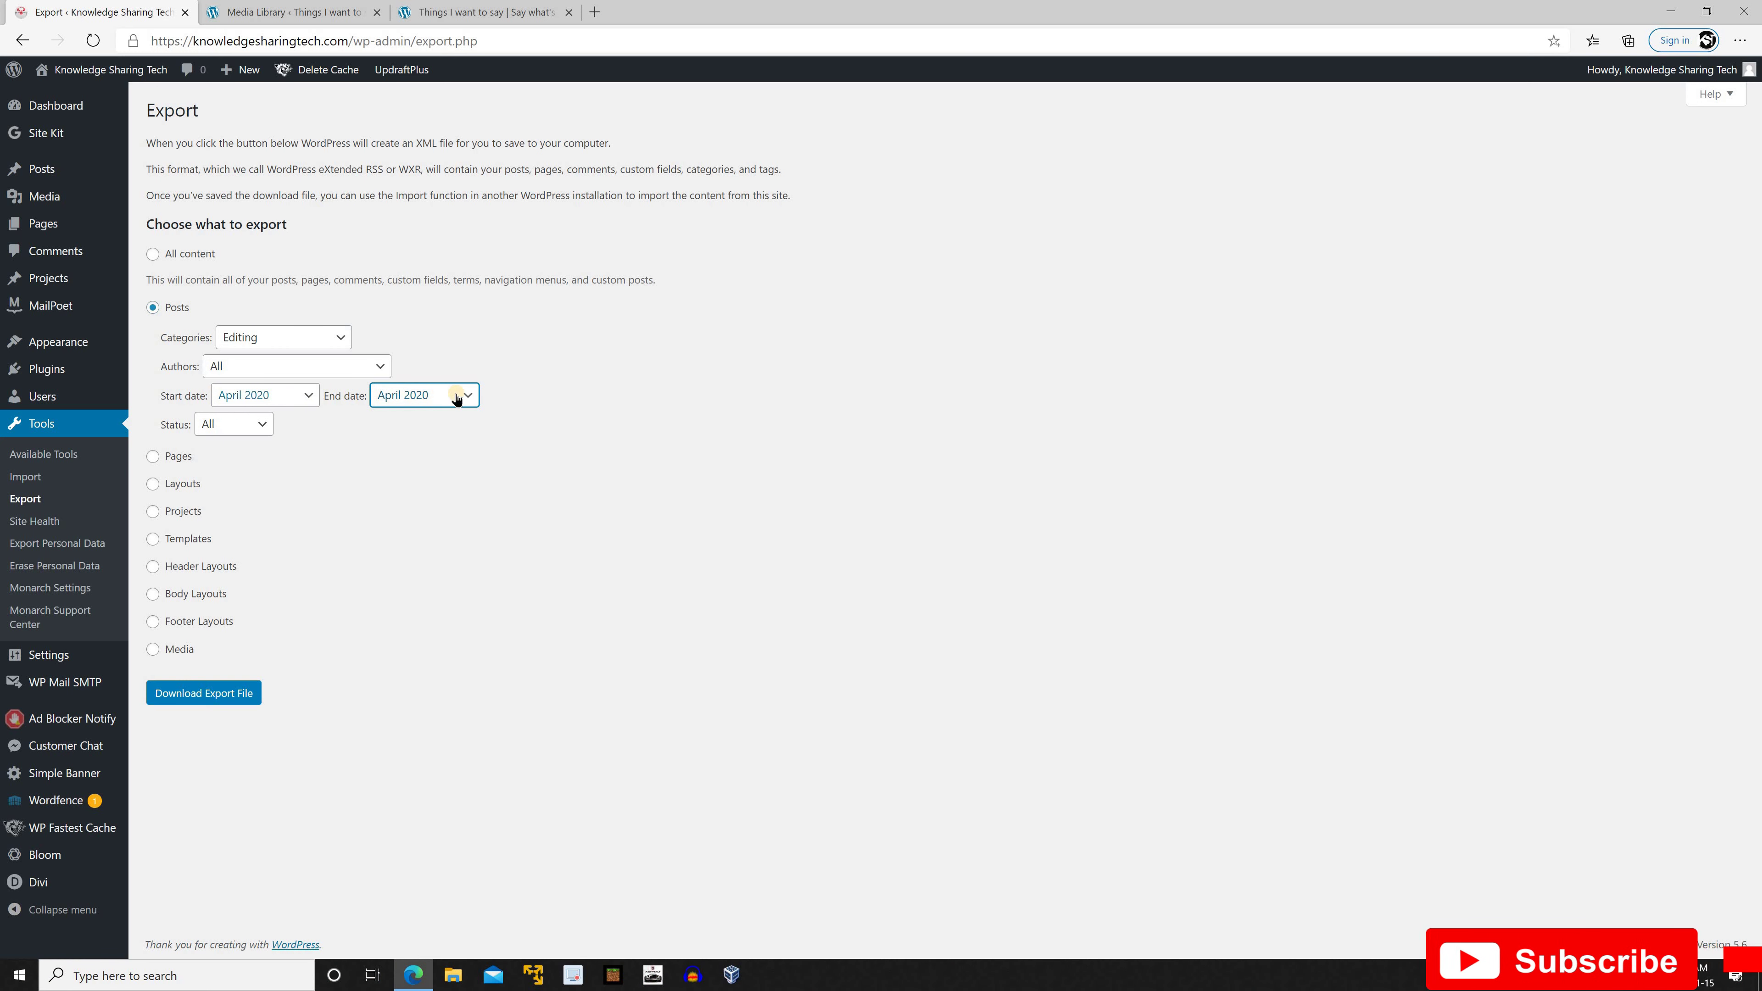
pyautogui.click(260, 426)
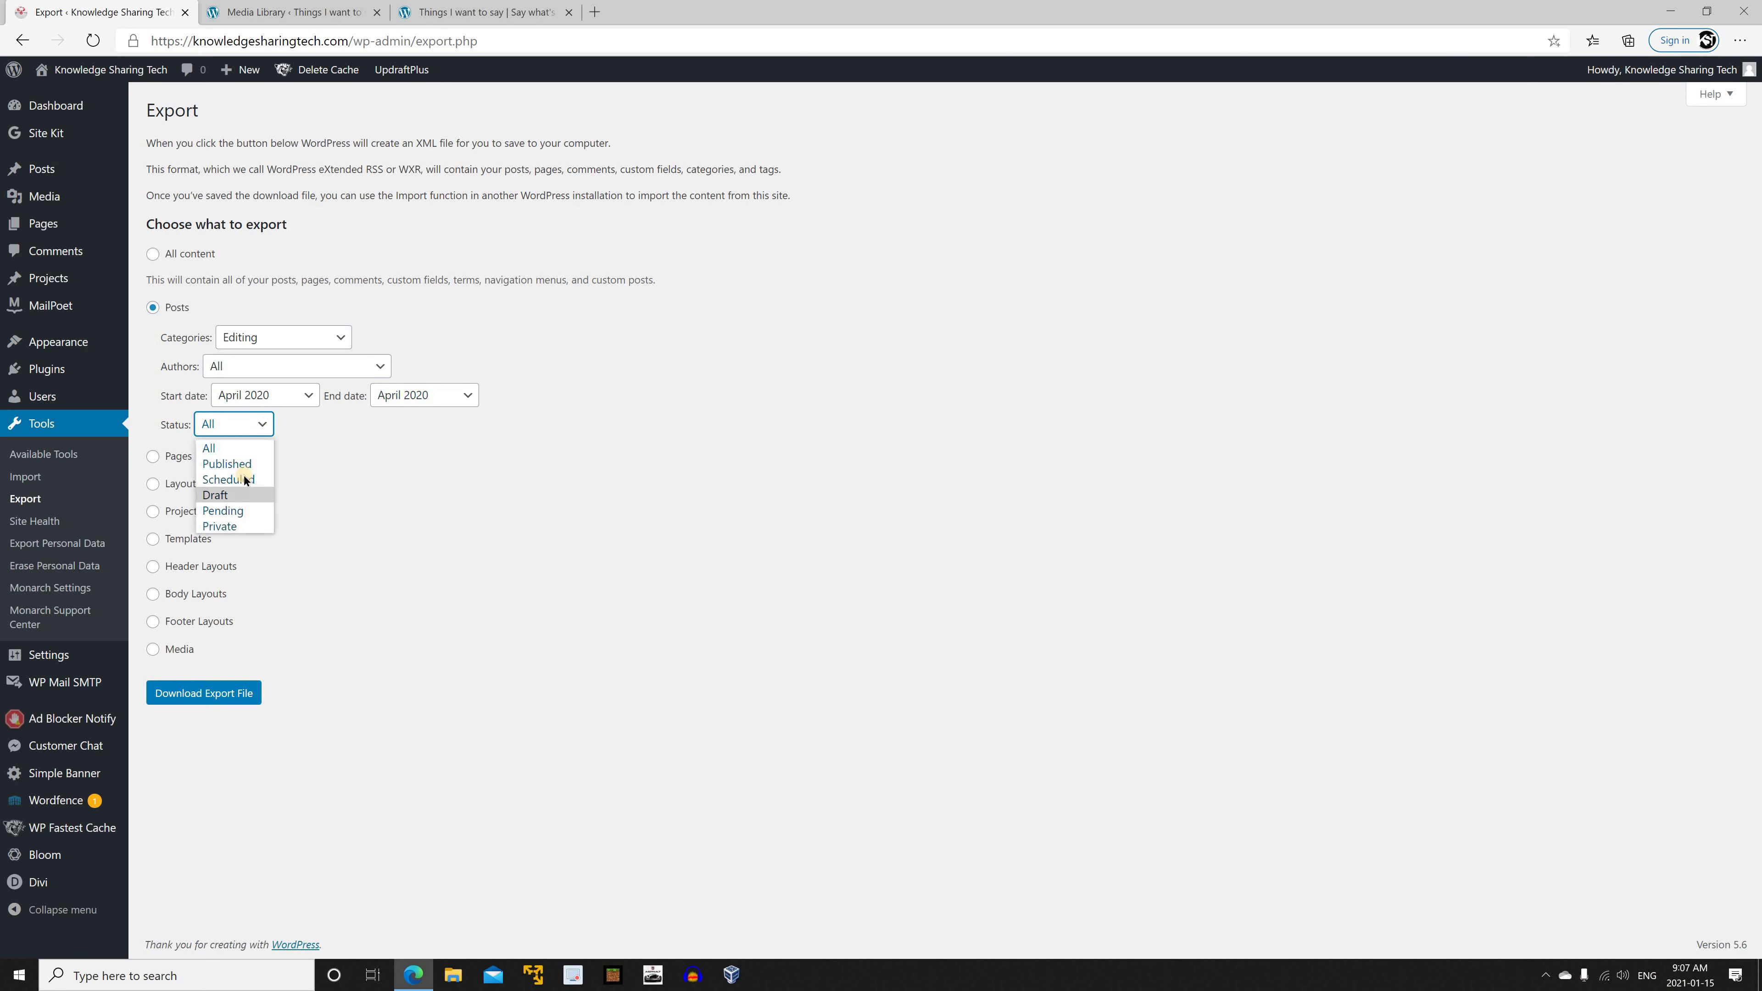
pyautogui.click(160, 423)
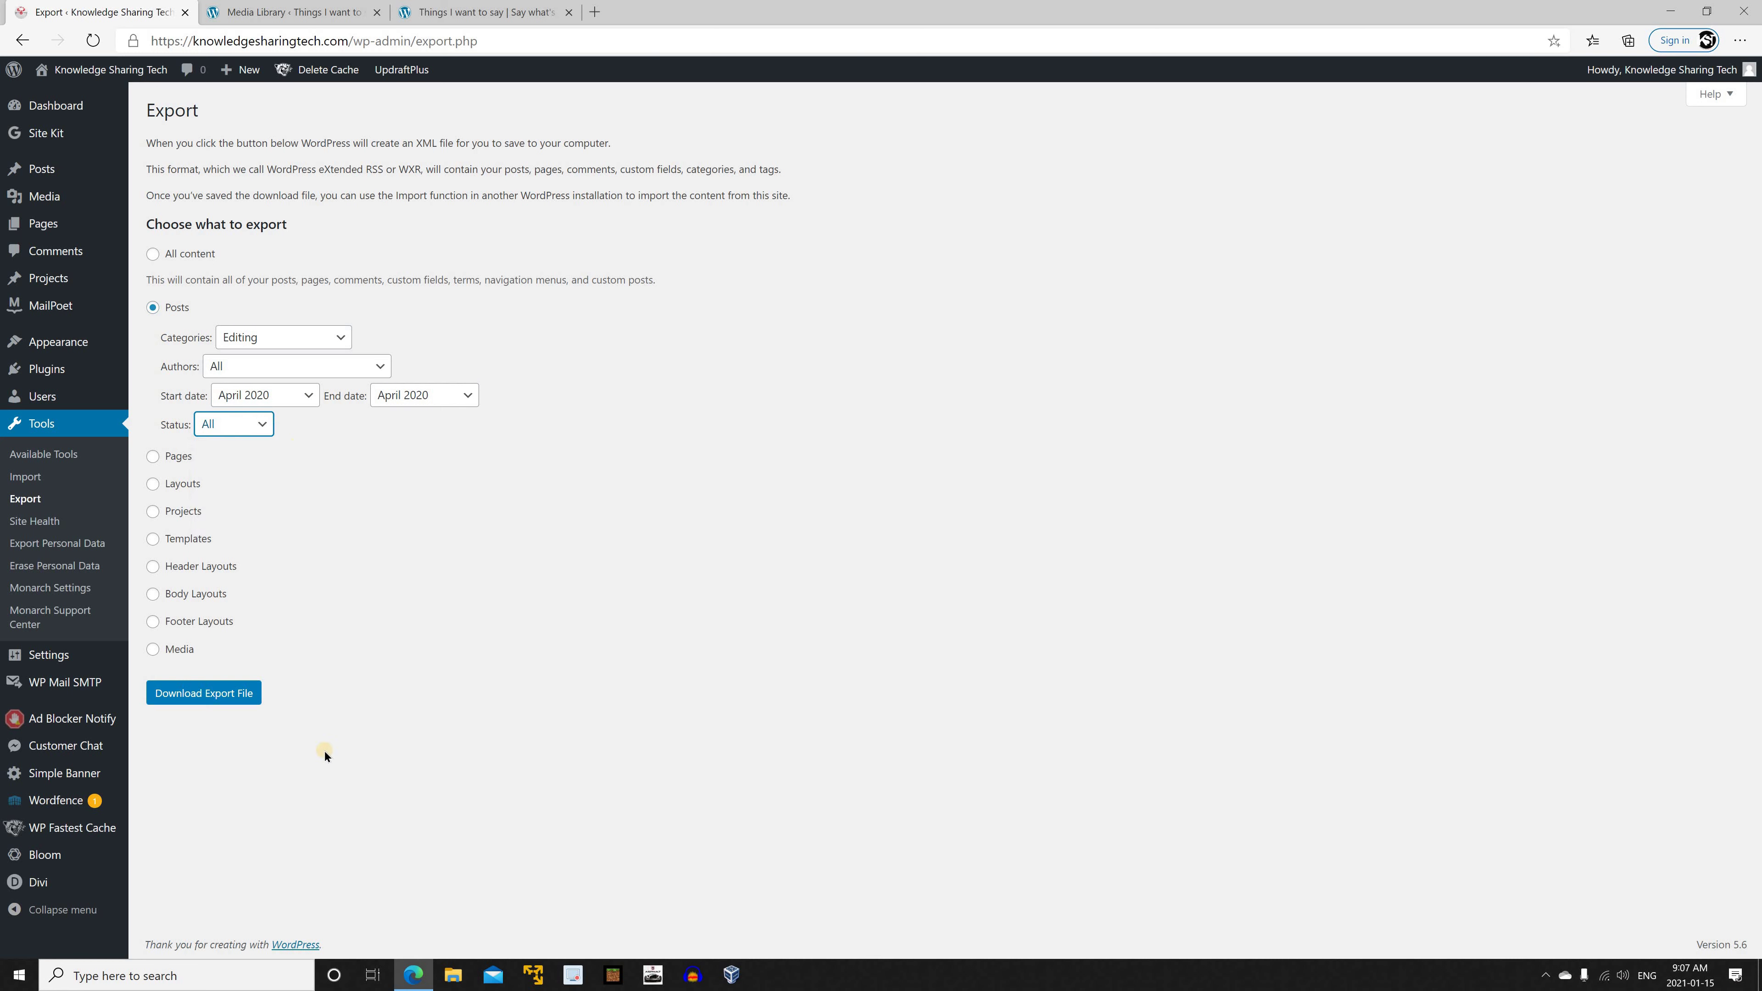
pyautogui.click(197, 694)
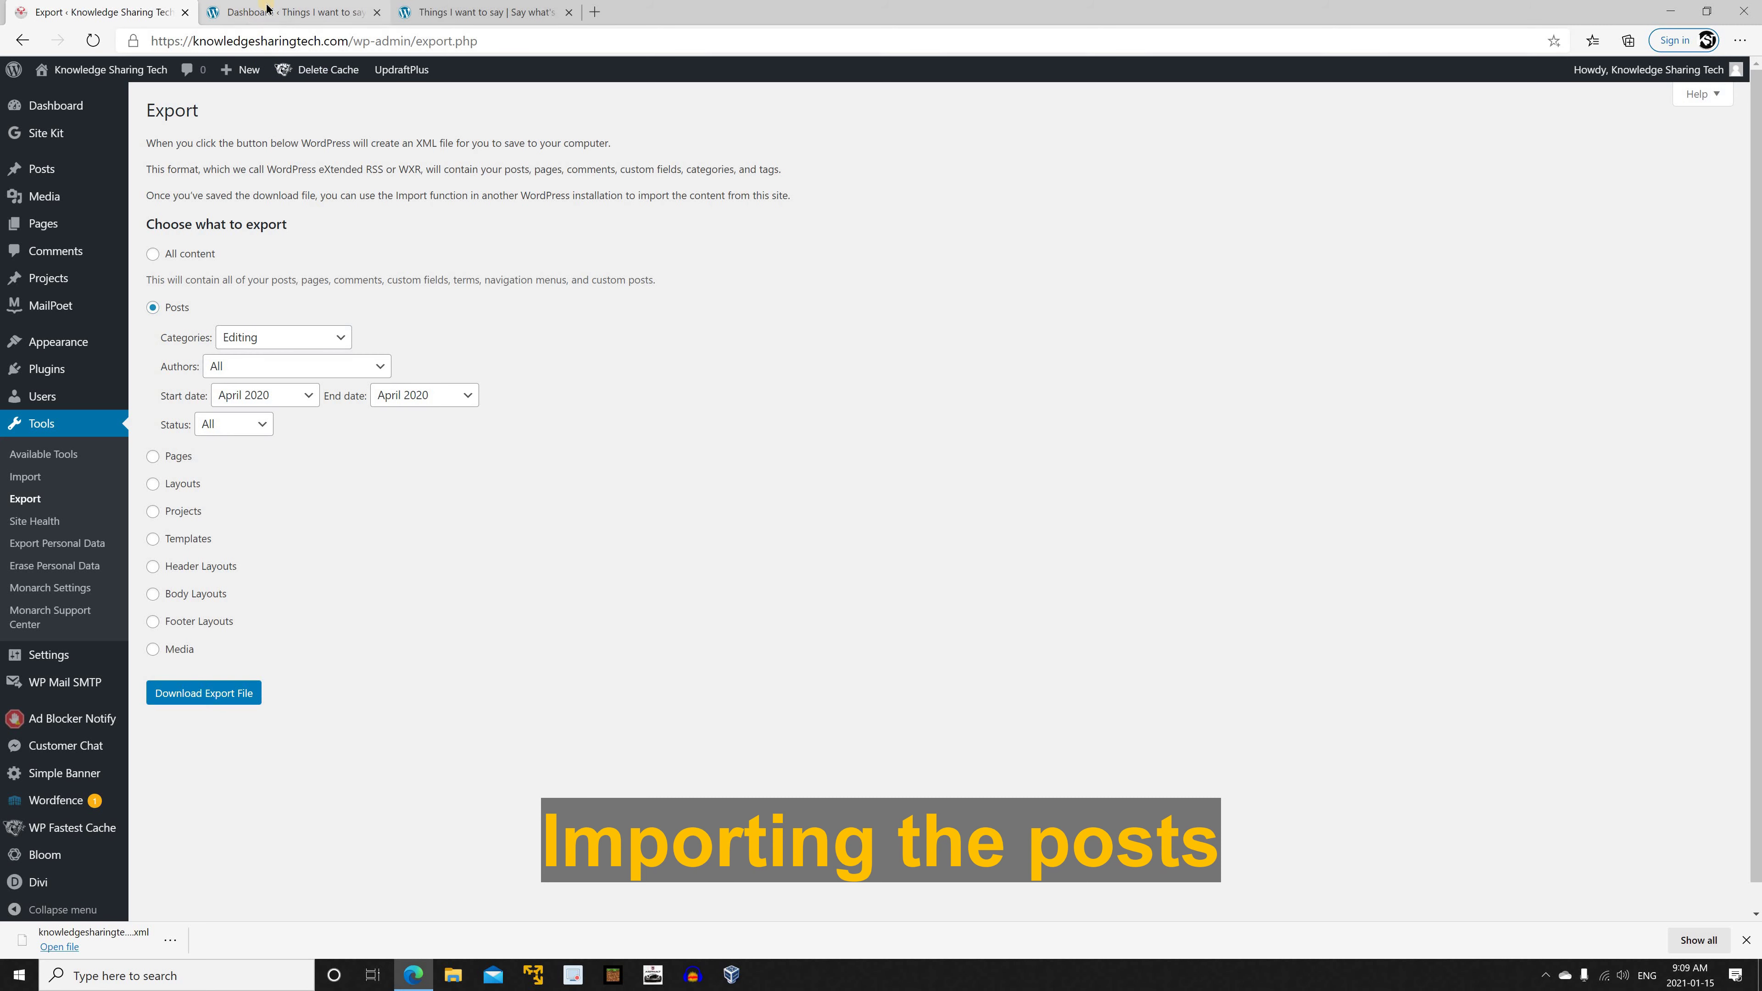
# Go to Tools > Import on the Things I want to say dashboard
pyautogui.click(267, 10)
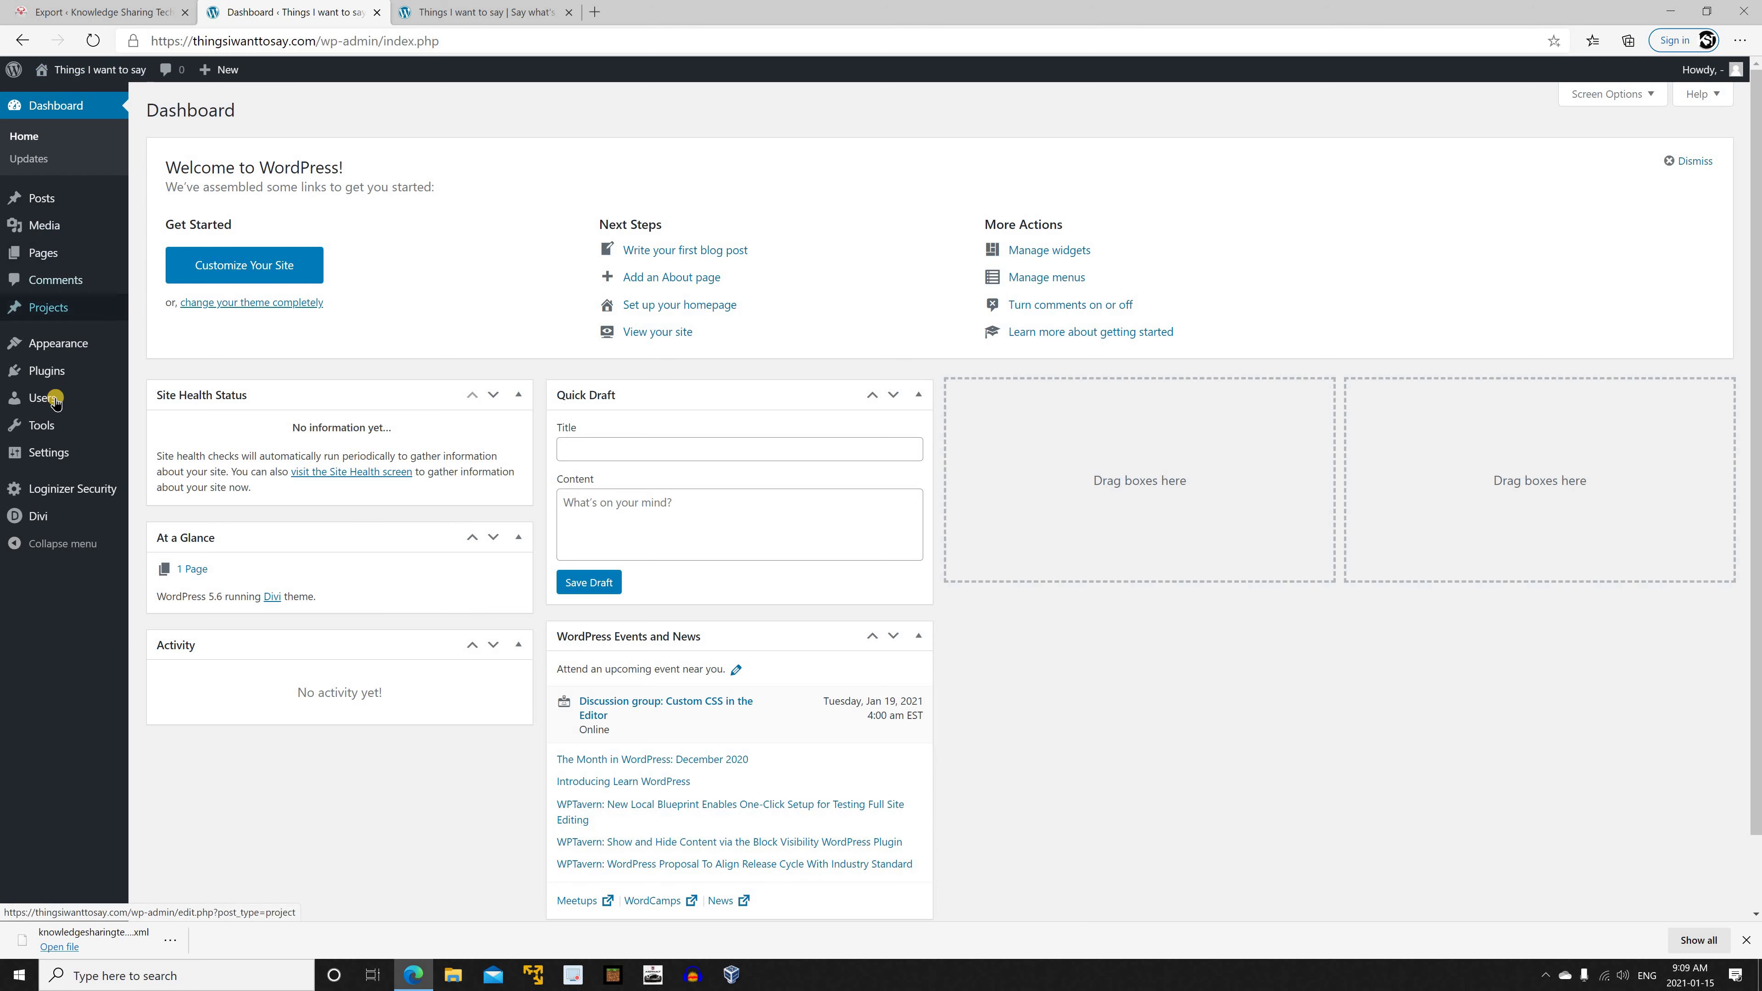
pyautogui.moveTo(42, 426)
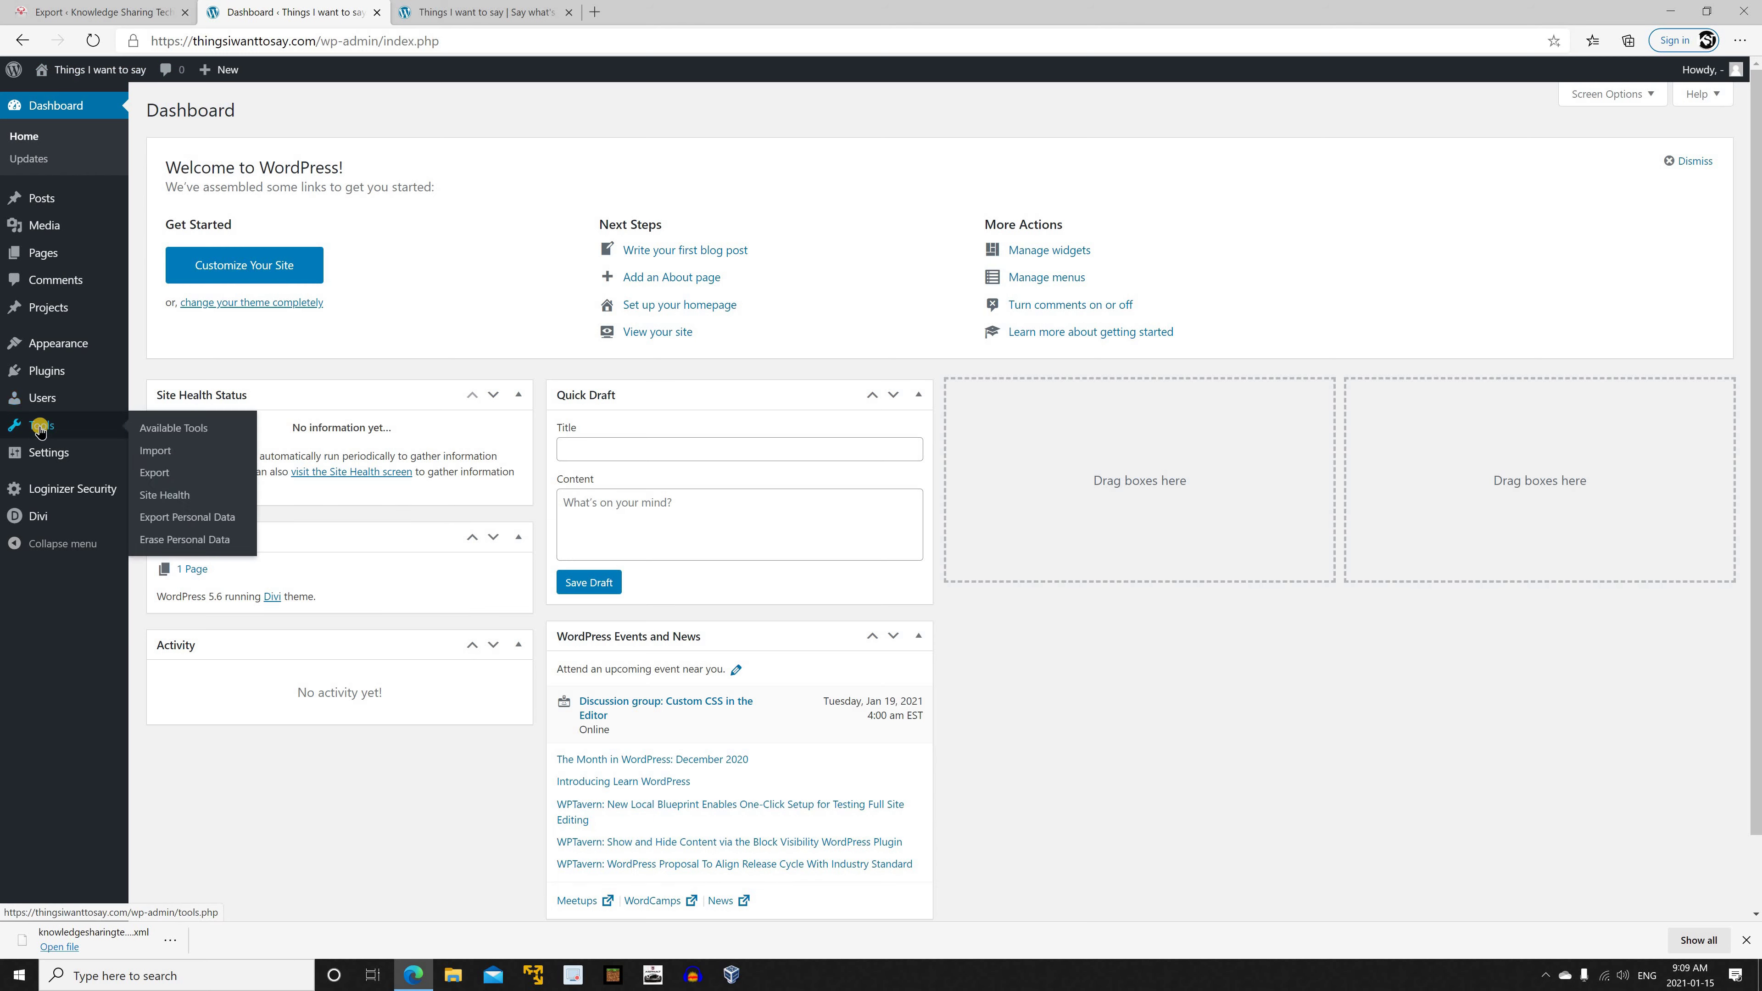
pyautogui.click(154, 452)
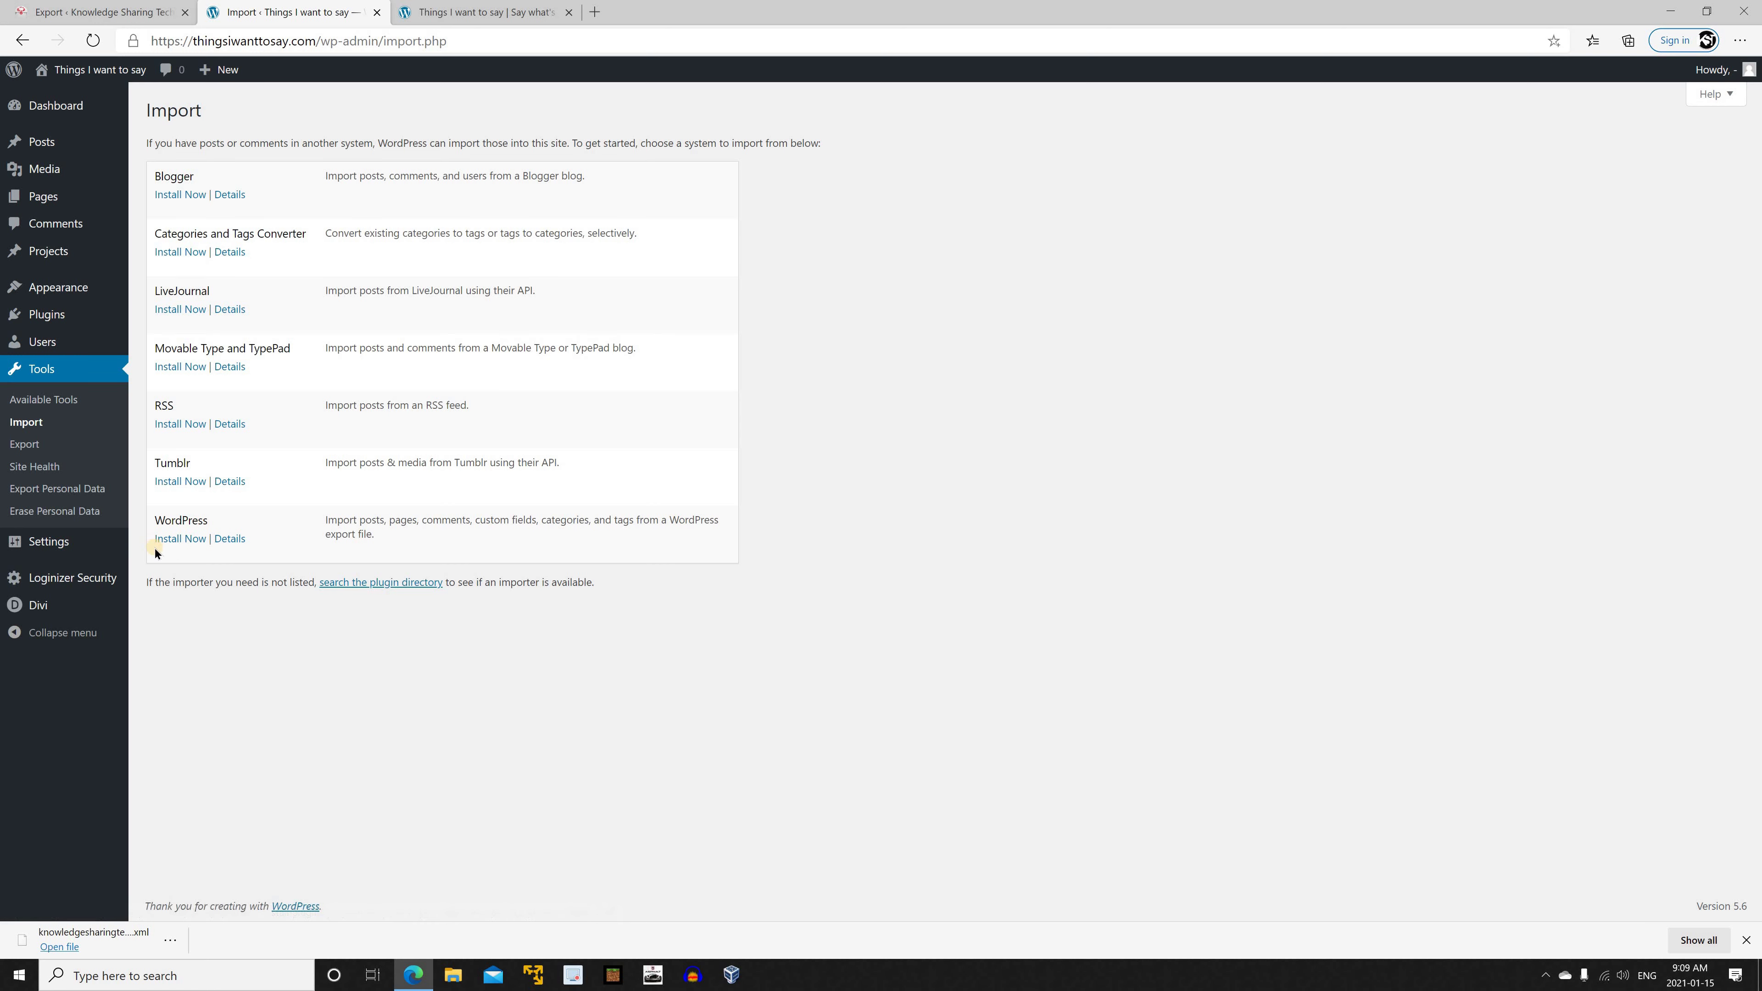
# Install and run the WordPress importer, uploading the exported XML file from Downloads
pyautogui.click(175, 541)
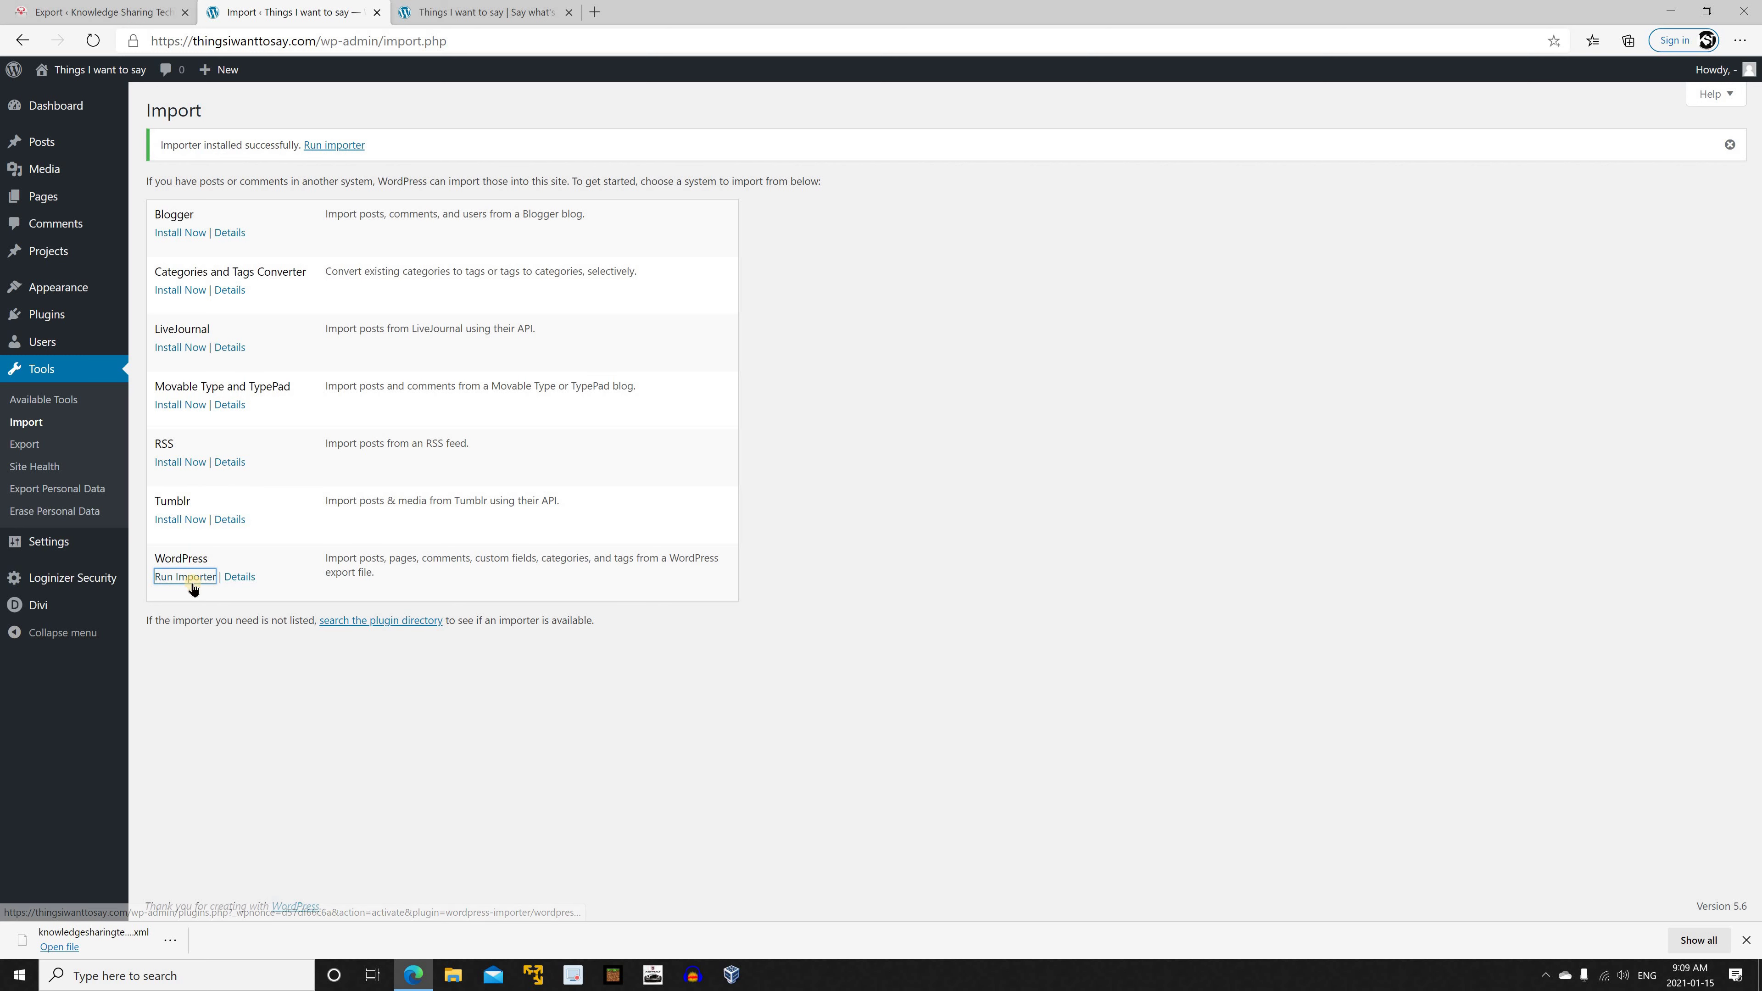
pyautogui.click(184, 577)
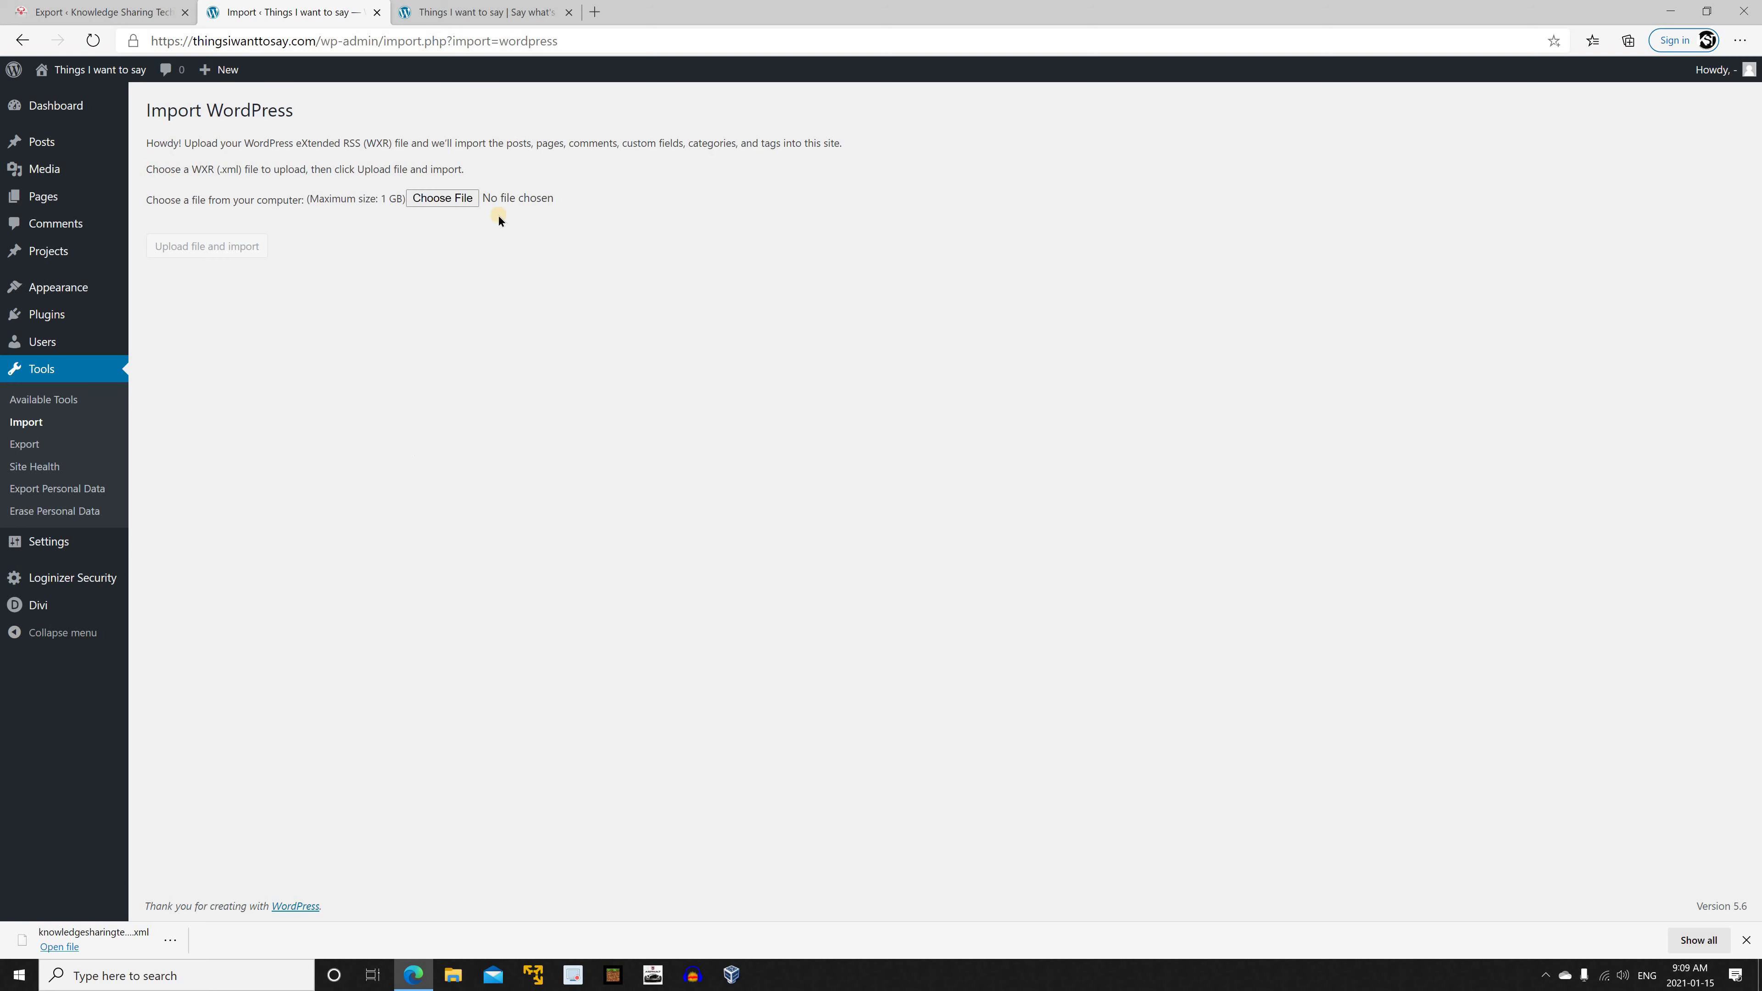
pyautogui.click(439, 199)
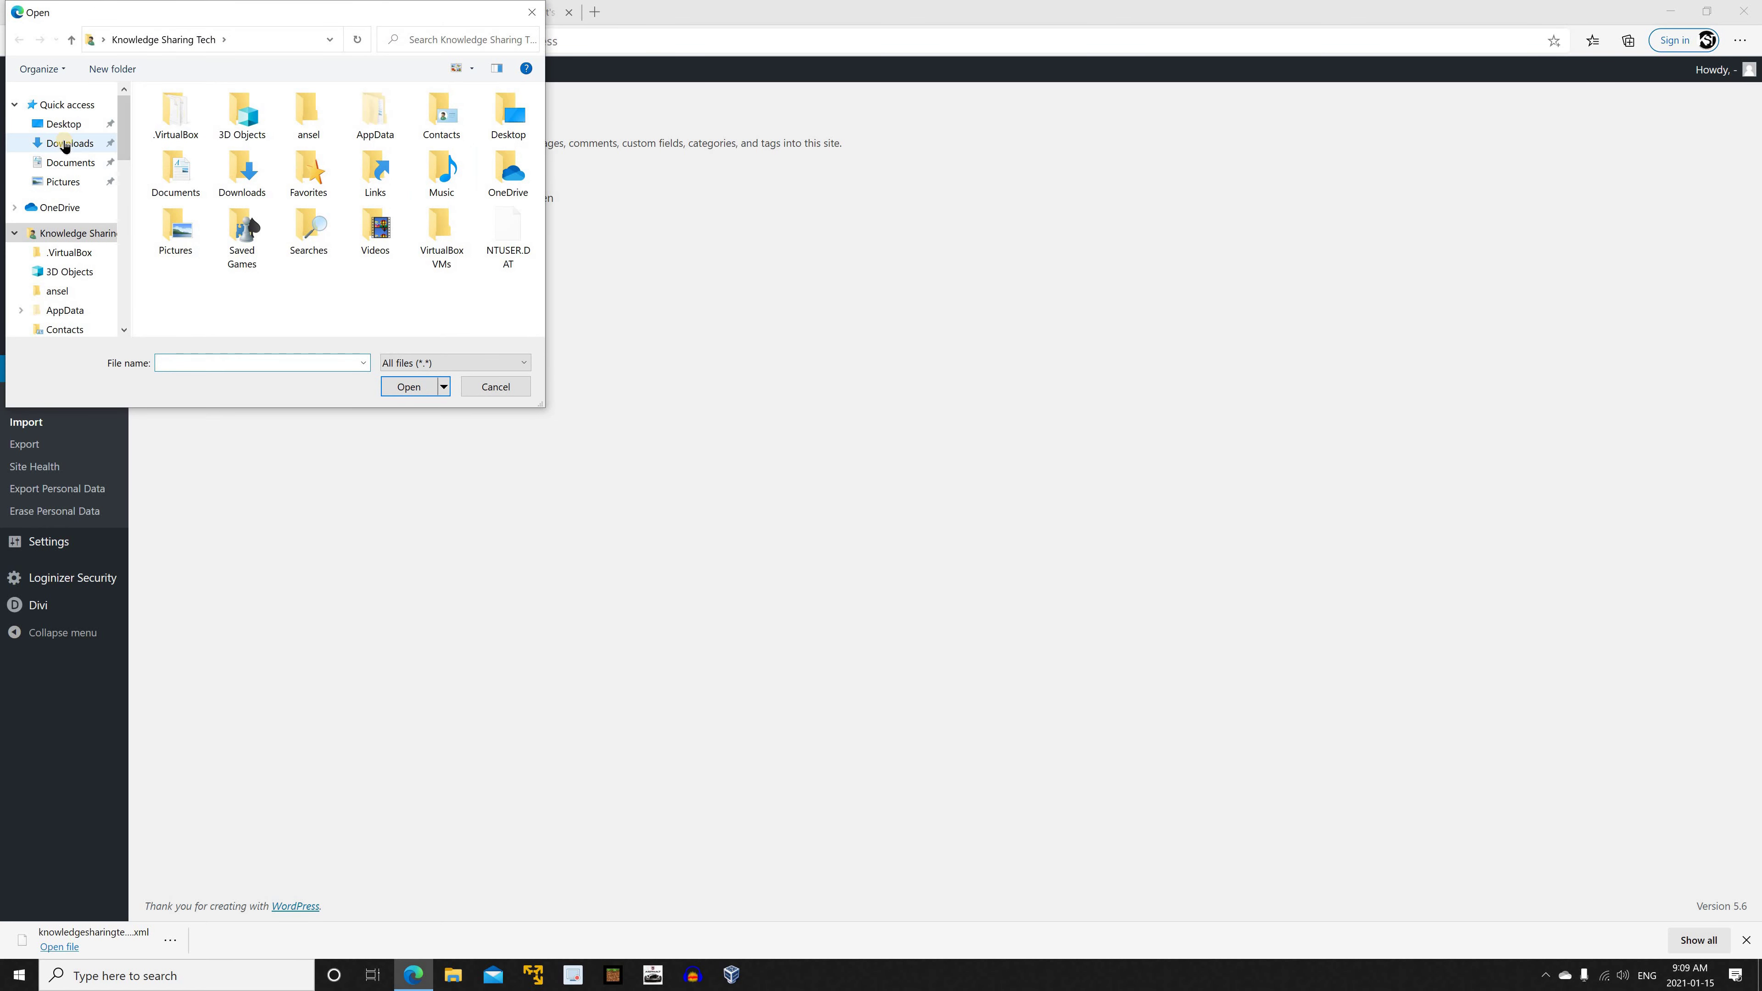
pyautogui.click(65, 144)
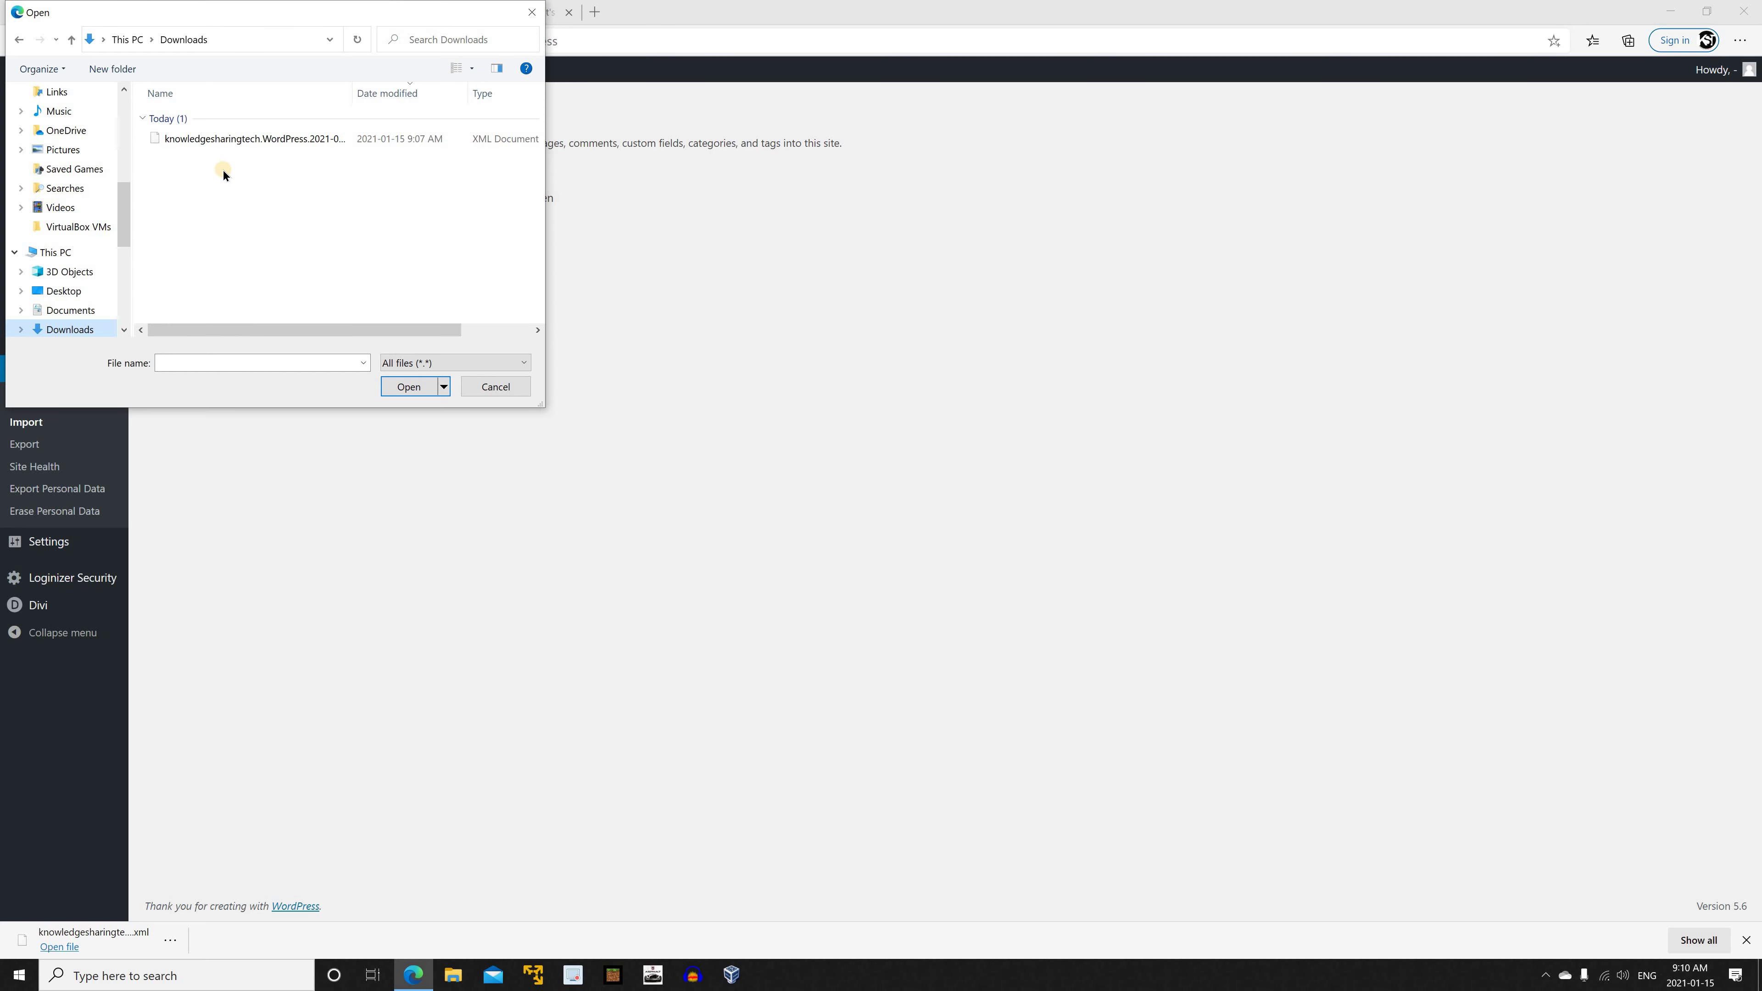
pyautogui.click(205, 139)
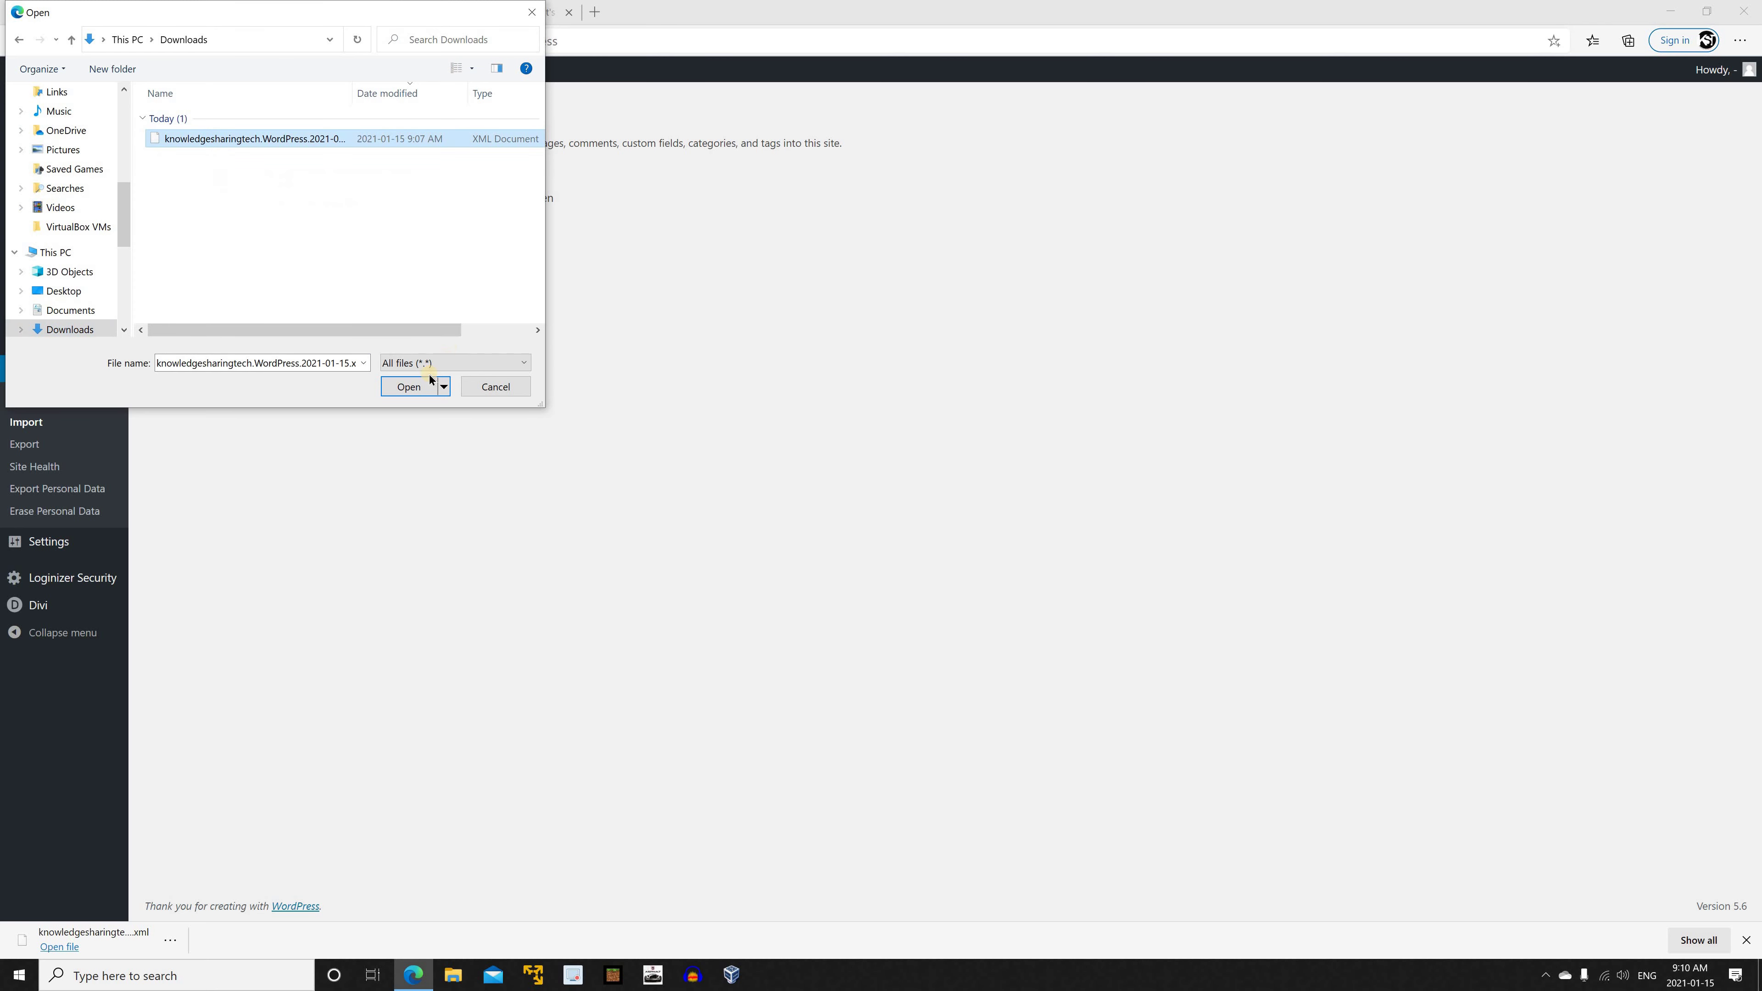
pyautogui.click(408, 387)
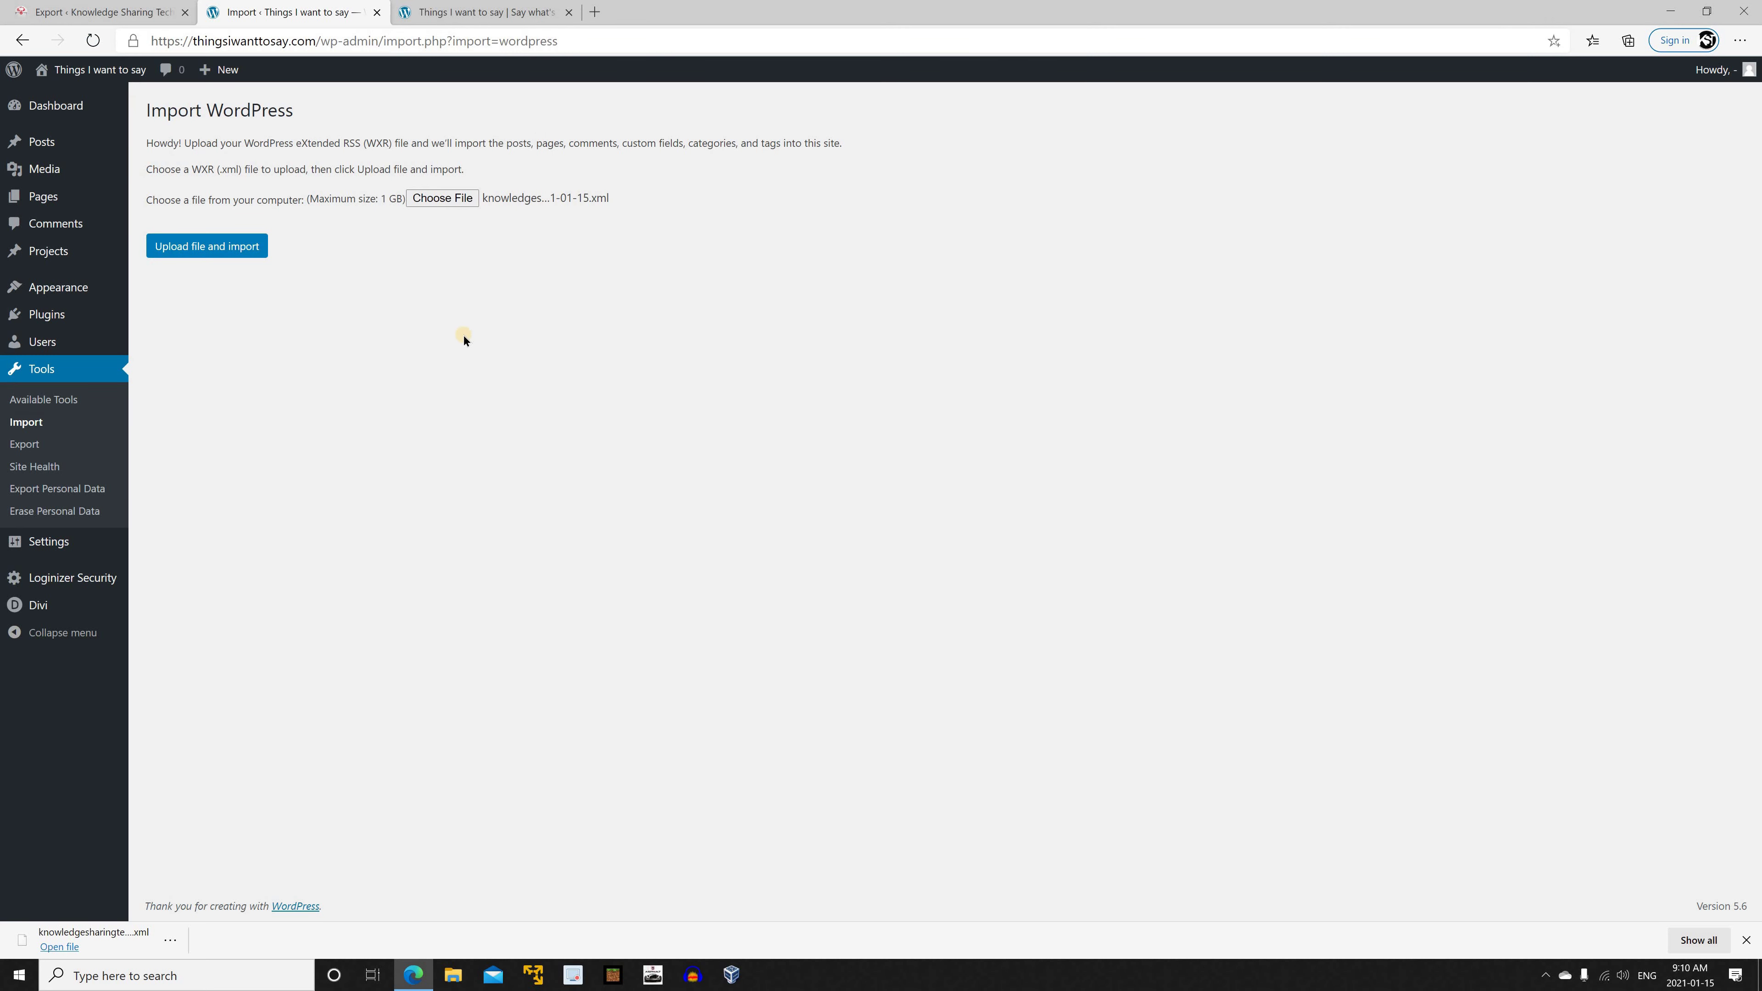
pyautogui.click(213, 245)
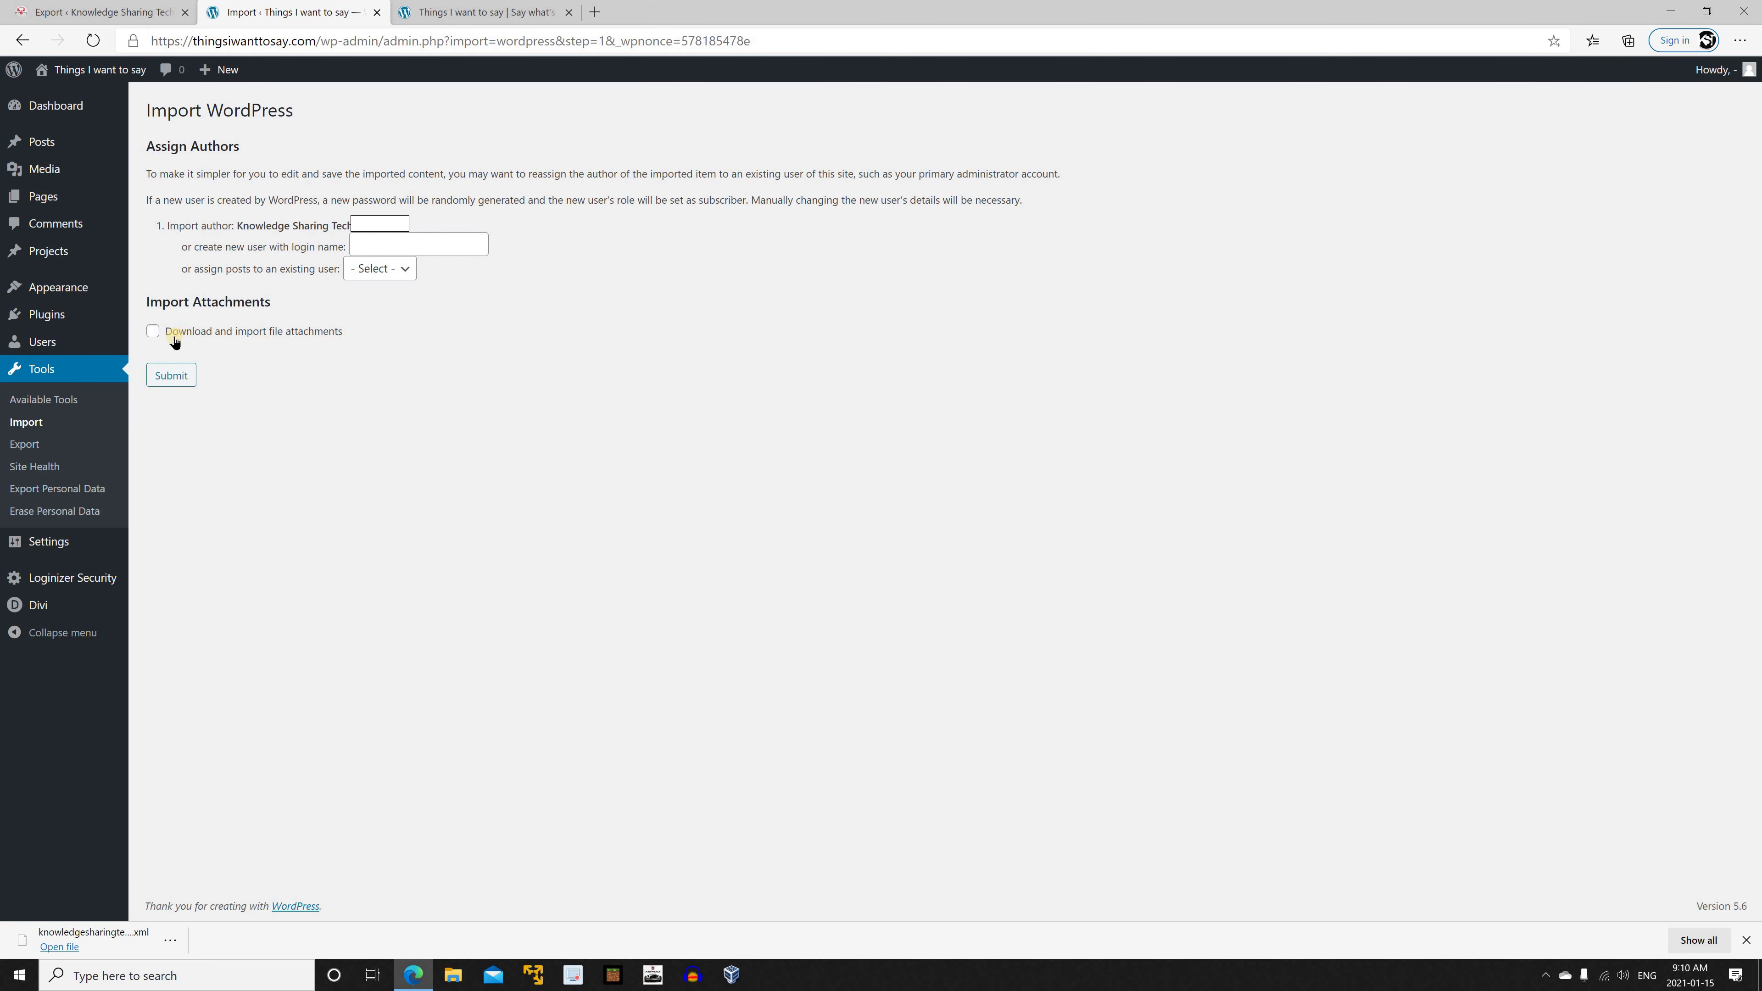
# Assign the posts to an existing user, include file attachments, and run the import
pyautogui.click(153, 331)
pyautogui.click(402, 271)
pyautogui.click(164, 375)
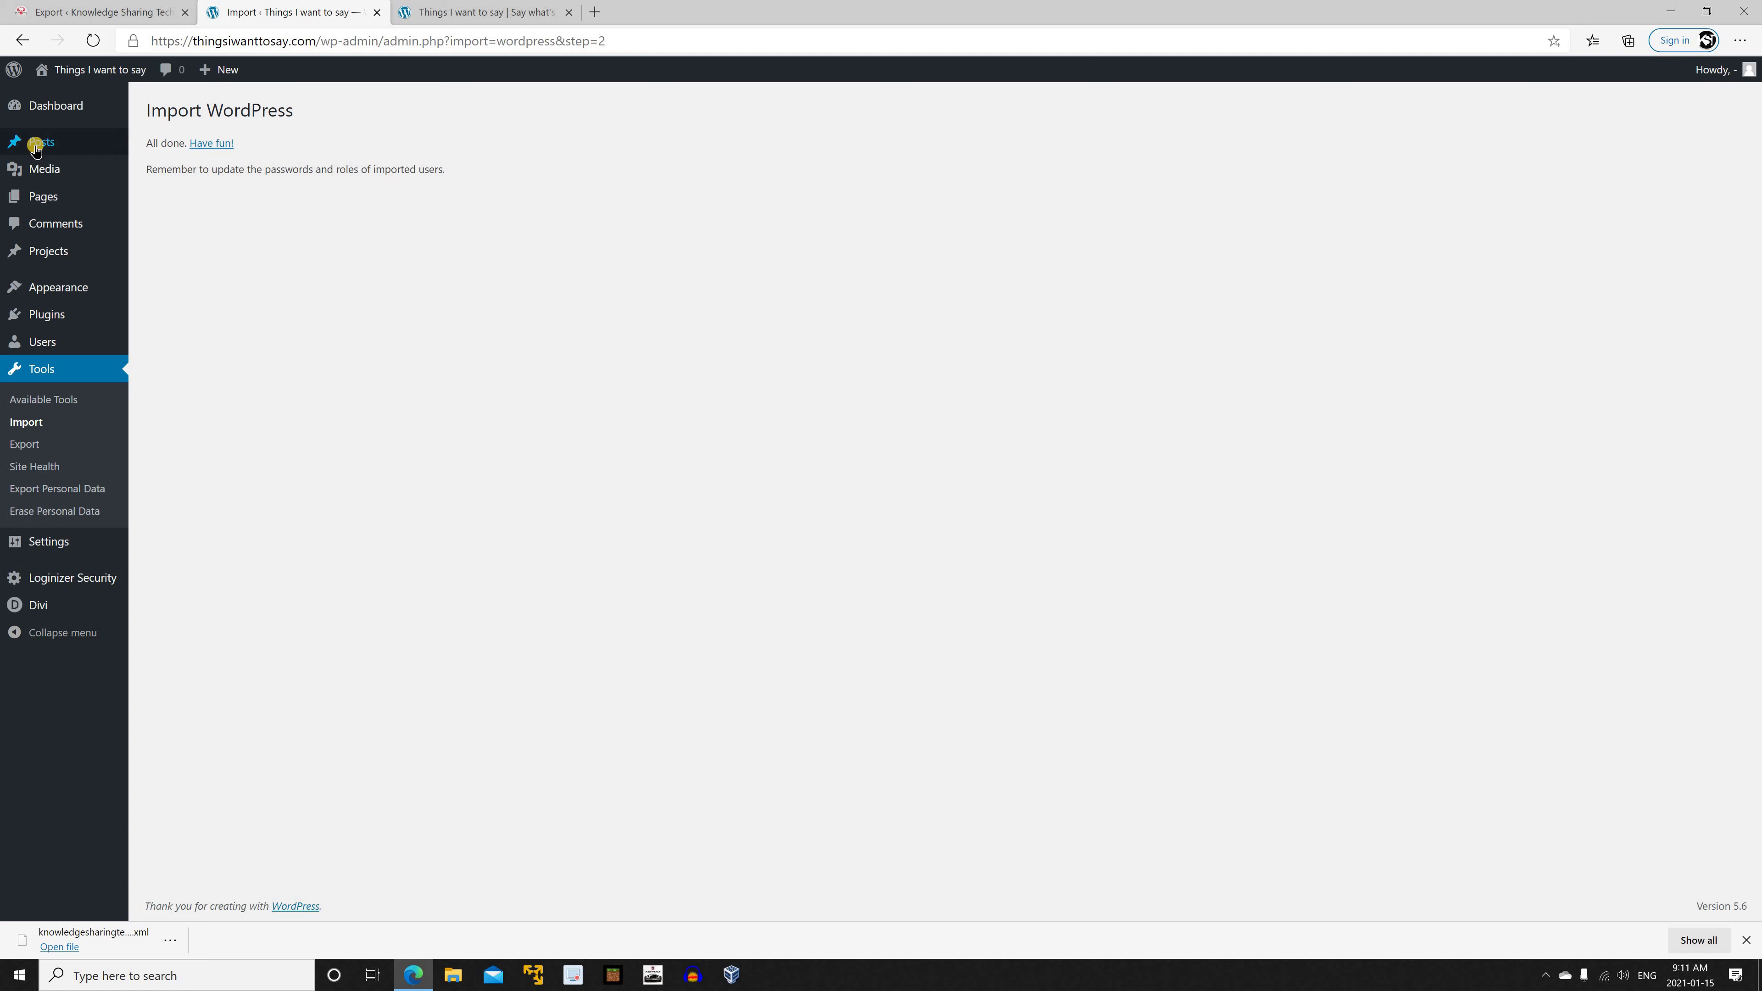
# Find the imported Microsoft Word portrait-background post in All Posts and on the reloaded front page
pyautogui.moveTo(87, 141)
pyautogui.click(175, 145)
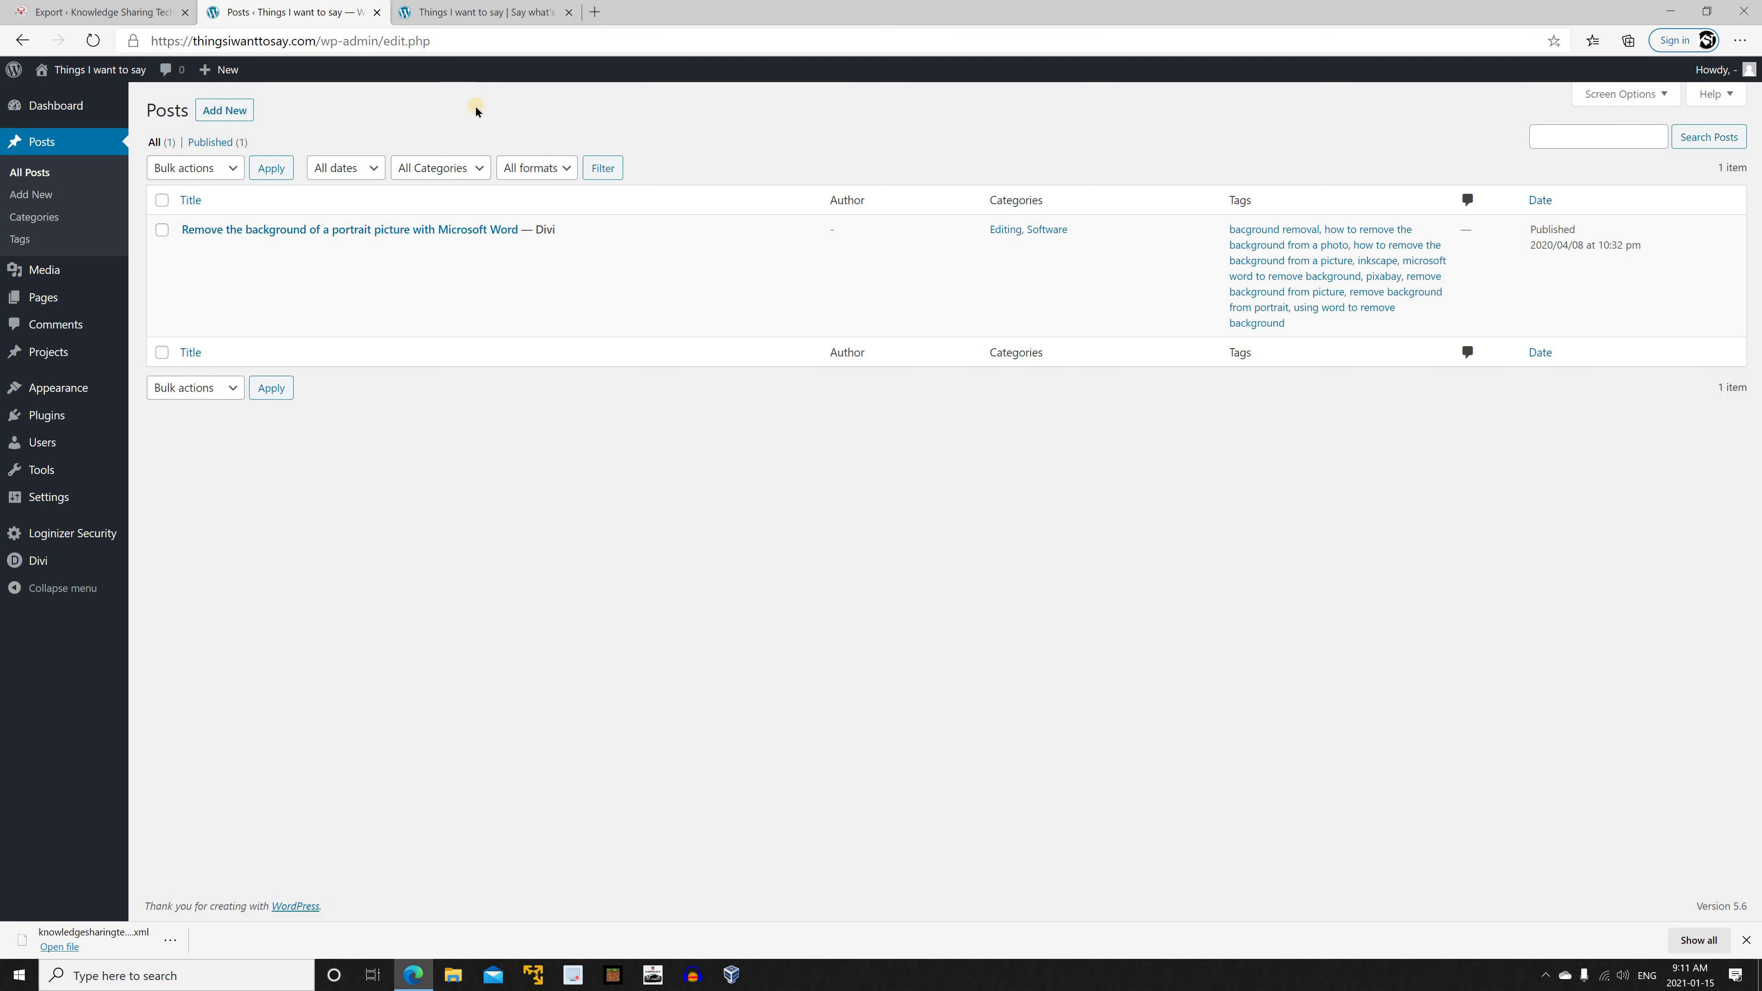
pyautogui.click(472, 23)
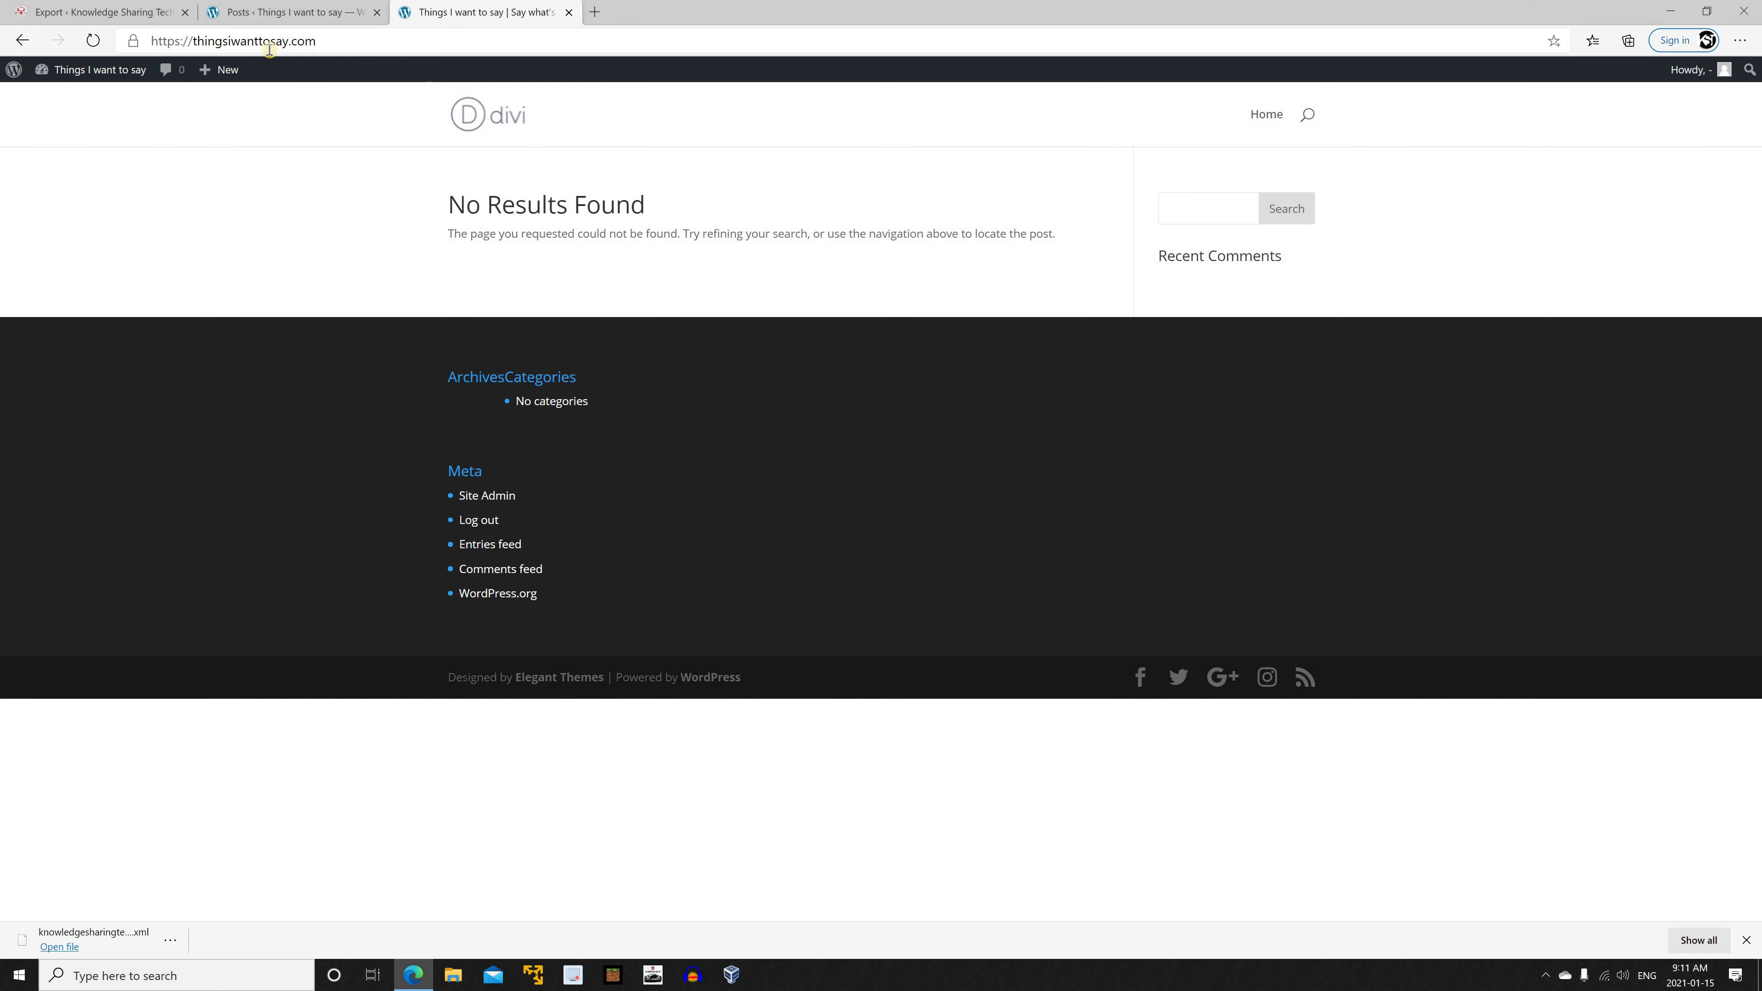
pyautogui.click(92, 40)
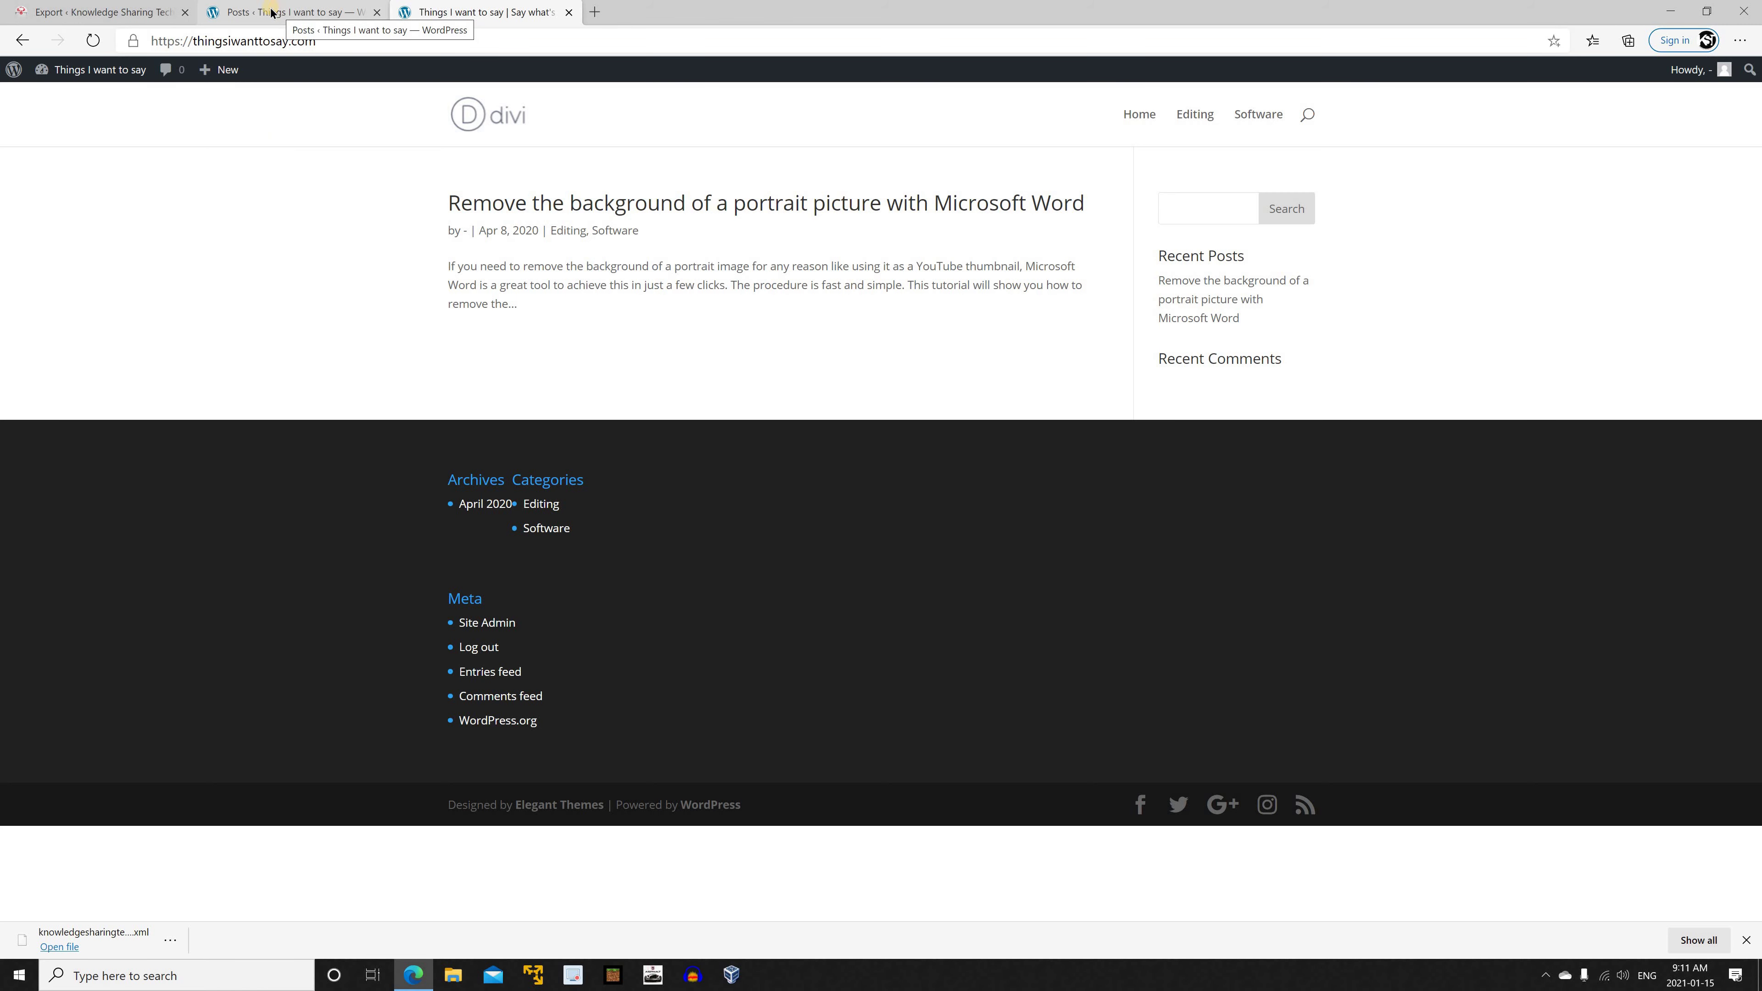
# Export only Media dated April 2020 to April 2020 from Knowledge Sharing Tech as an XML download
pyautogui.click(64, 5)
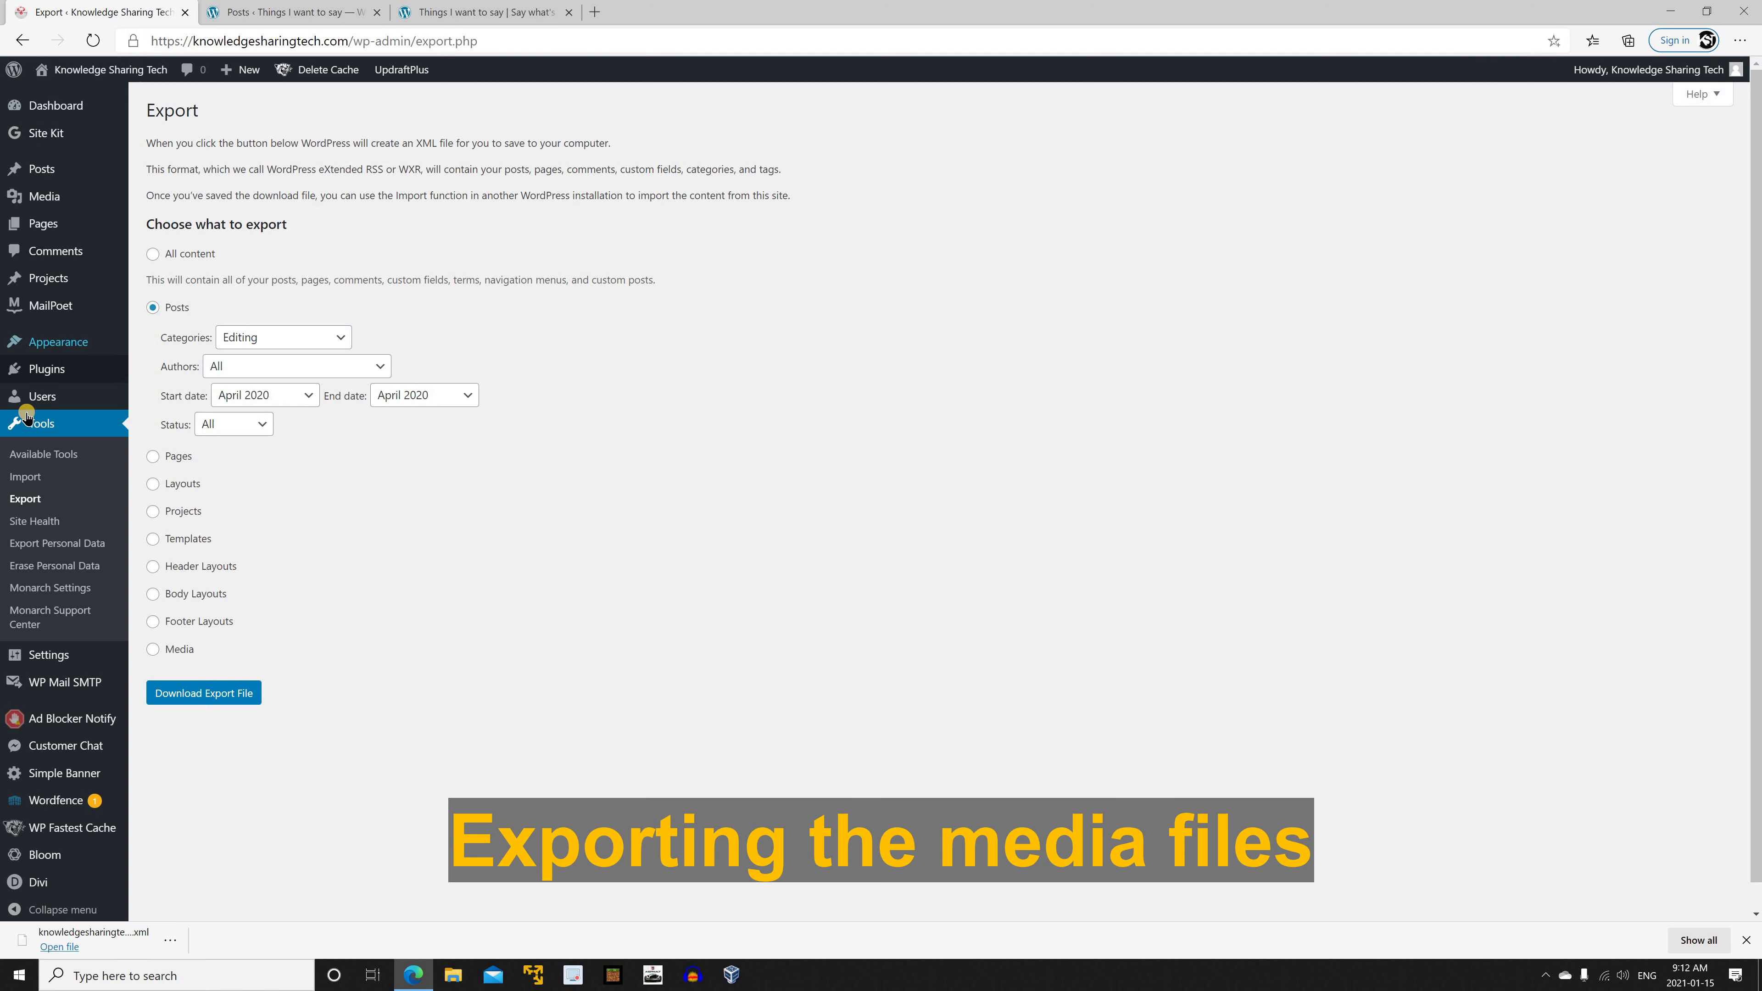
pyautogui.click(165, 656)
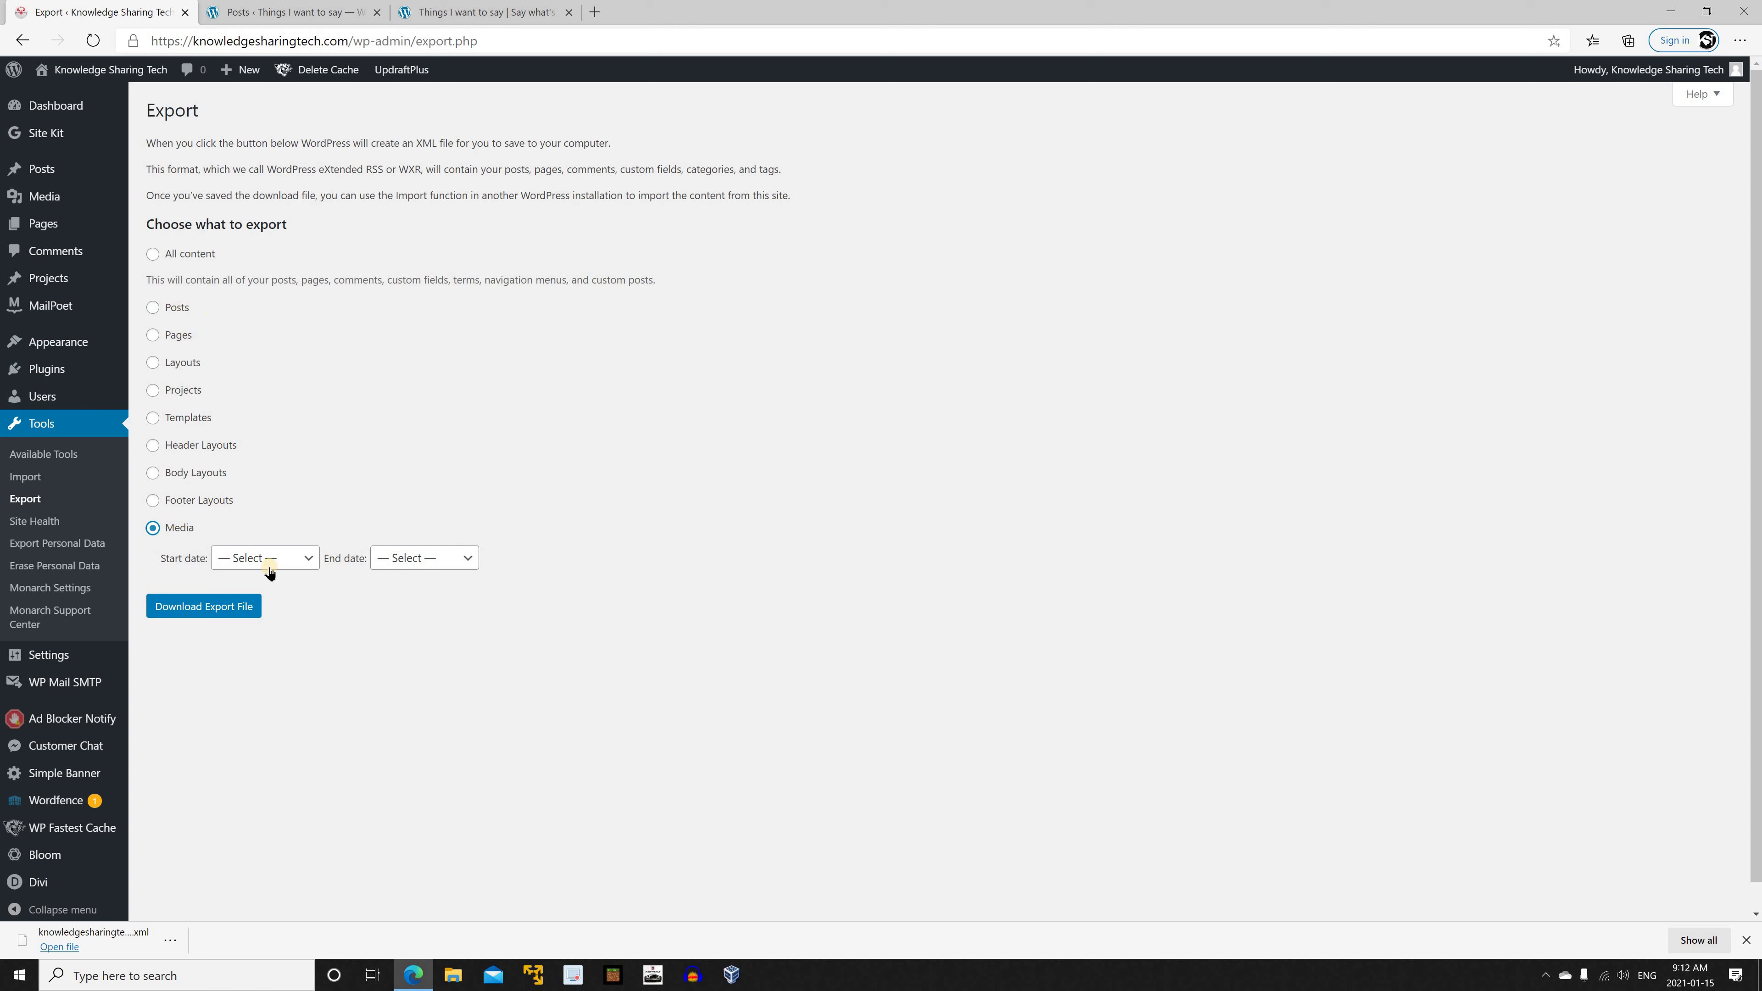
pyautogui.click(305, 559)
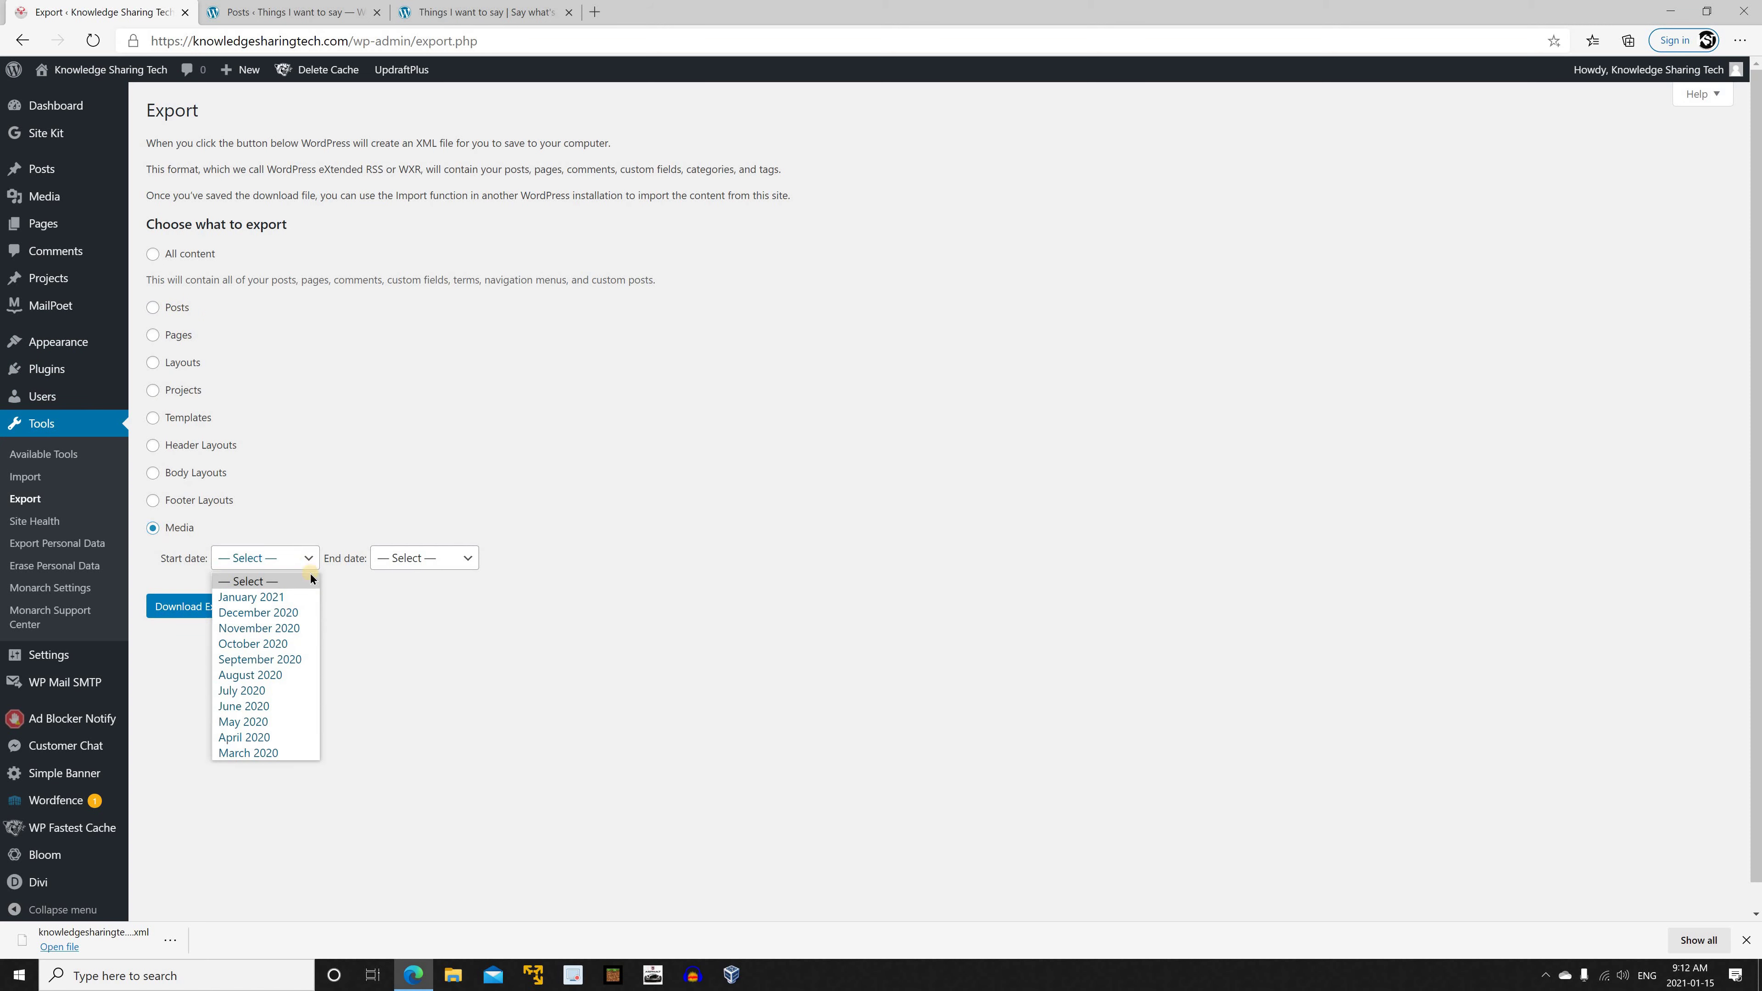
pyautogui.click(264, 740)
pyautogui.click(453, 563)
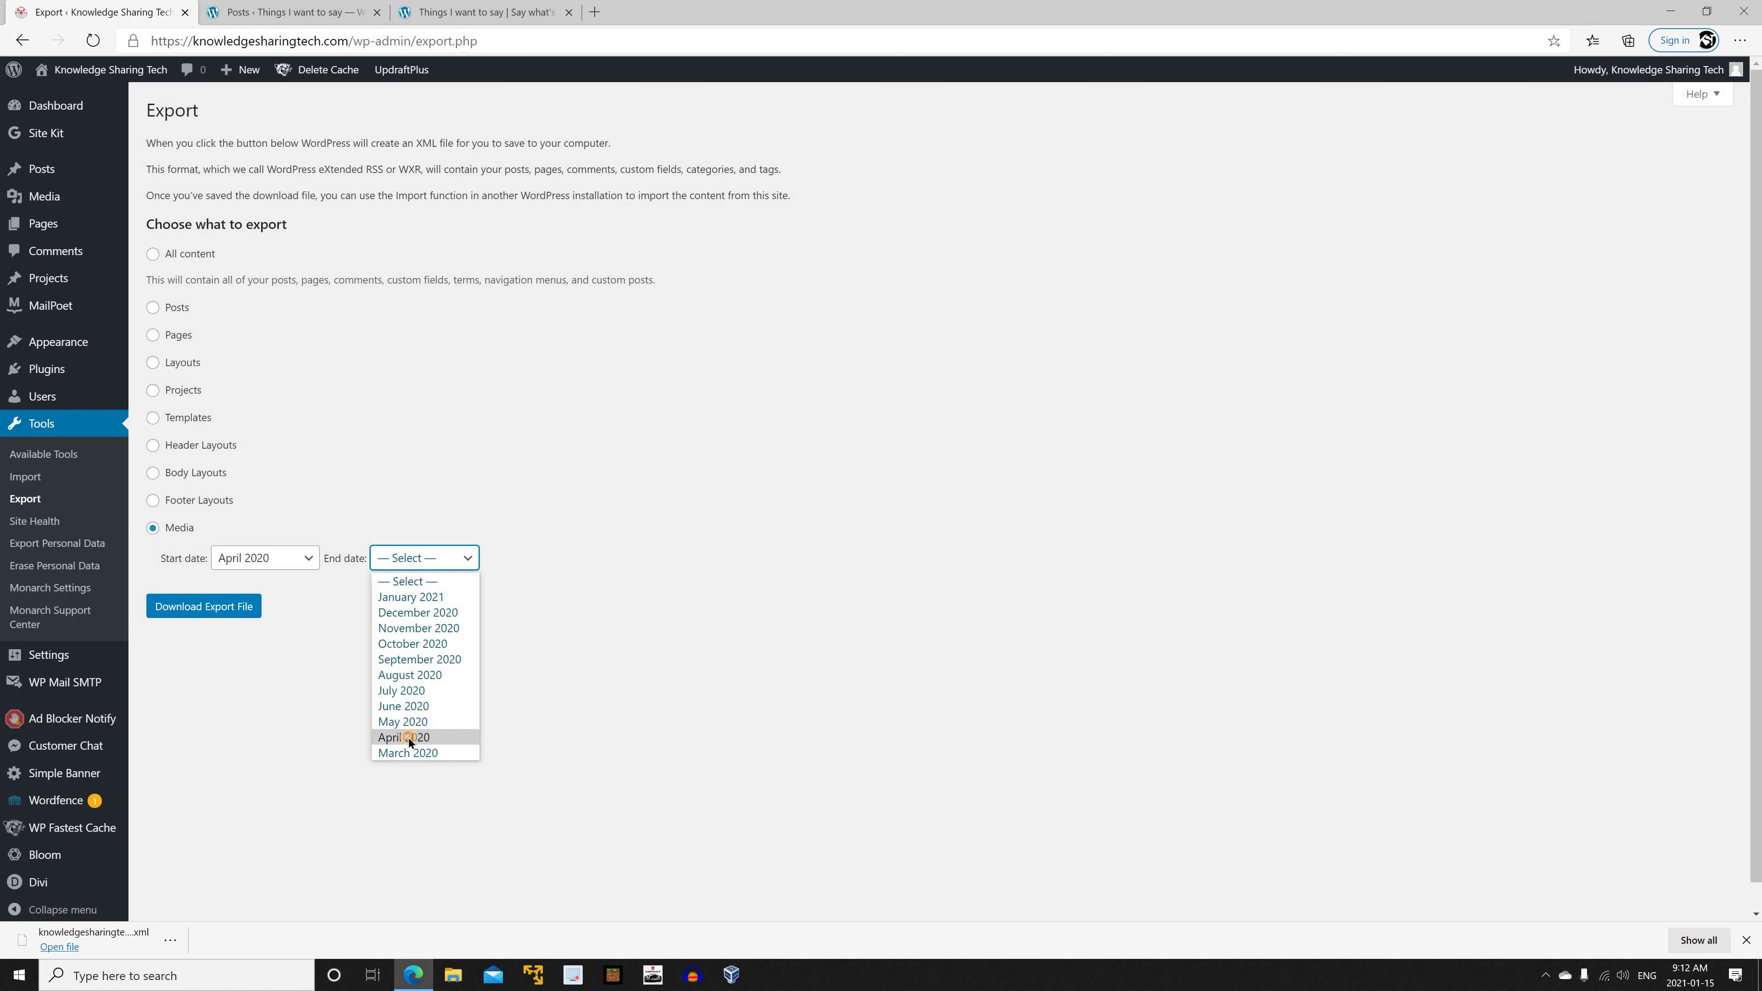
pyautogui.click(408, 738)
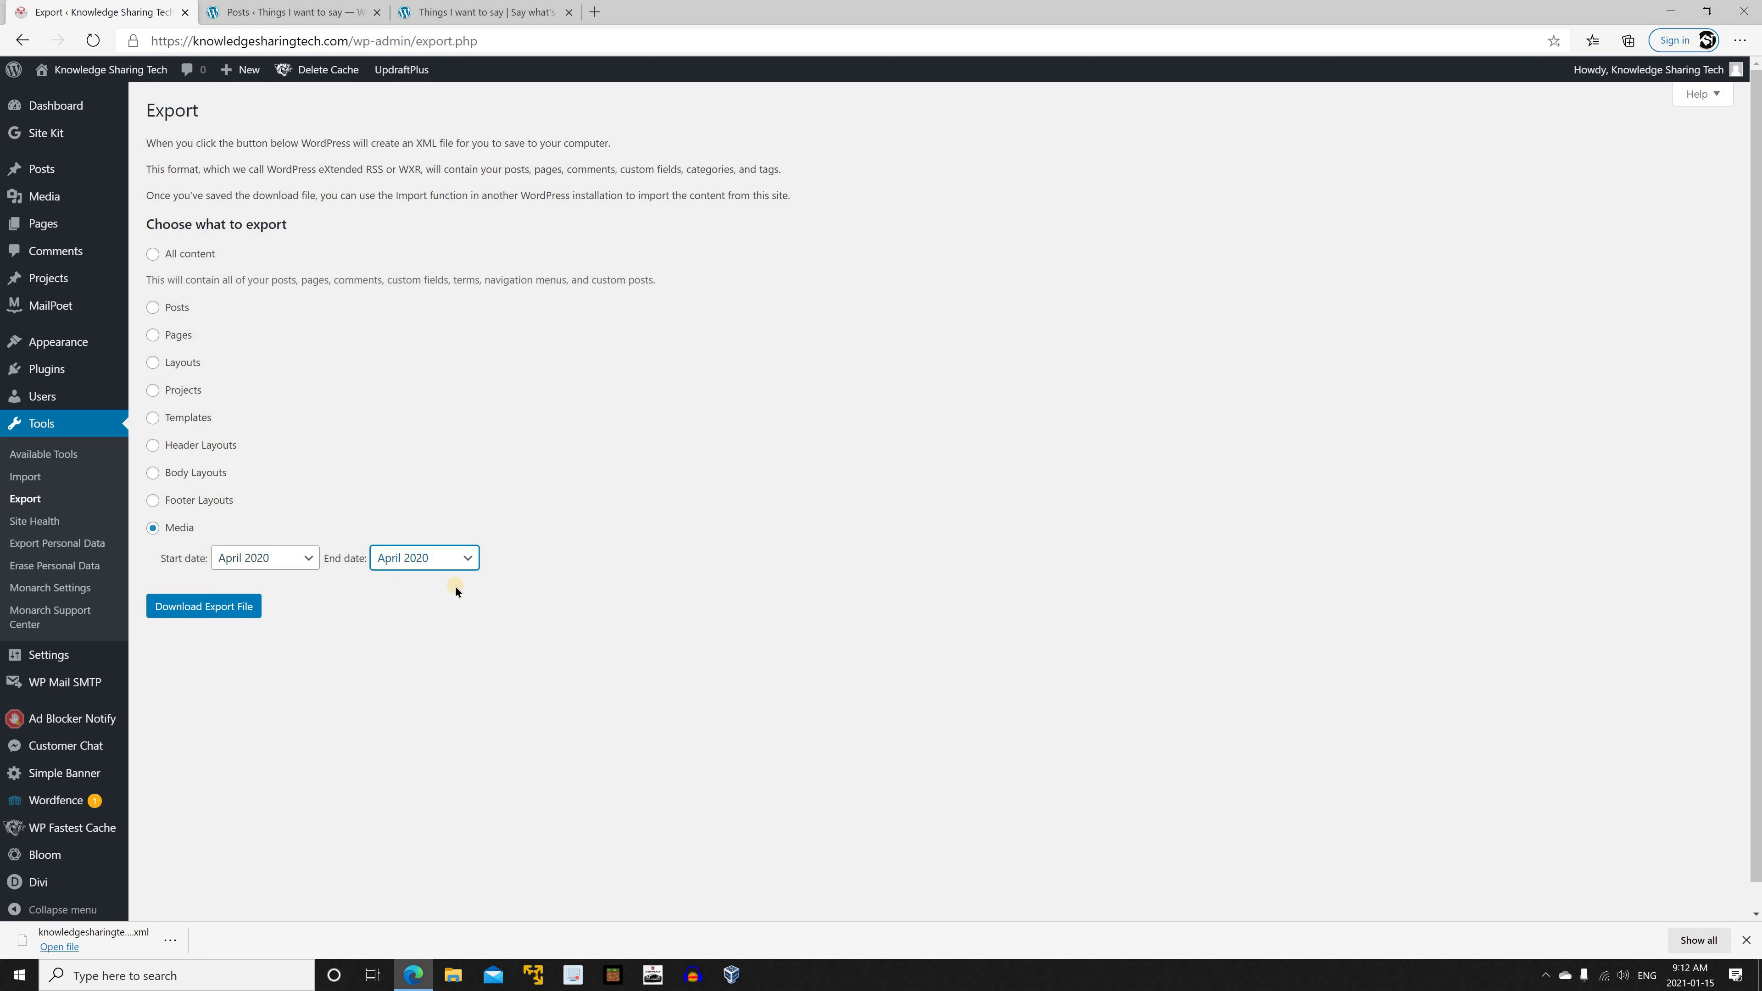
pyautogui.click(197, 609)
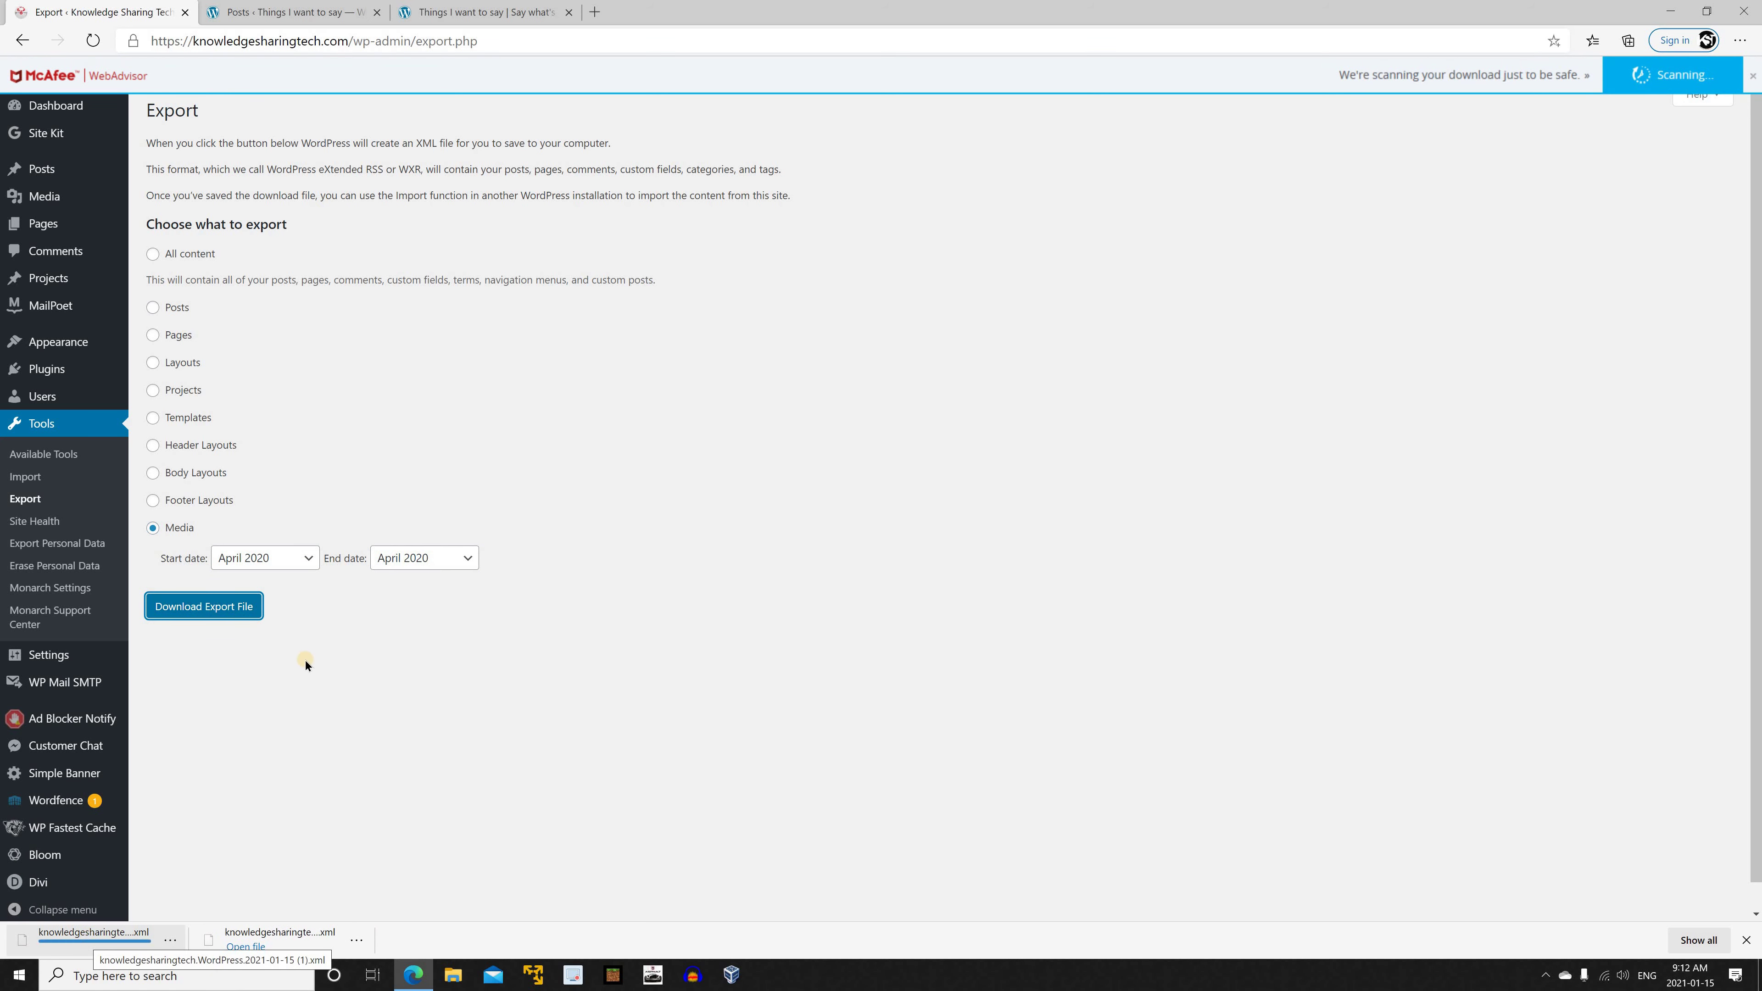
pyautogui.click(270, 12)
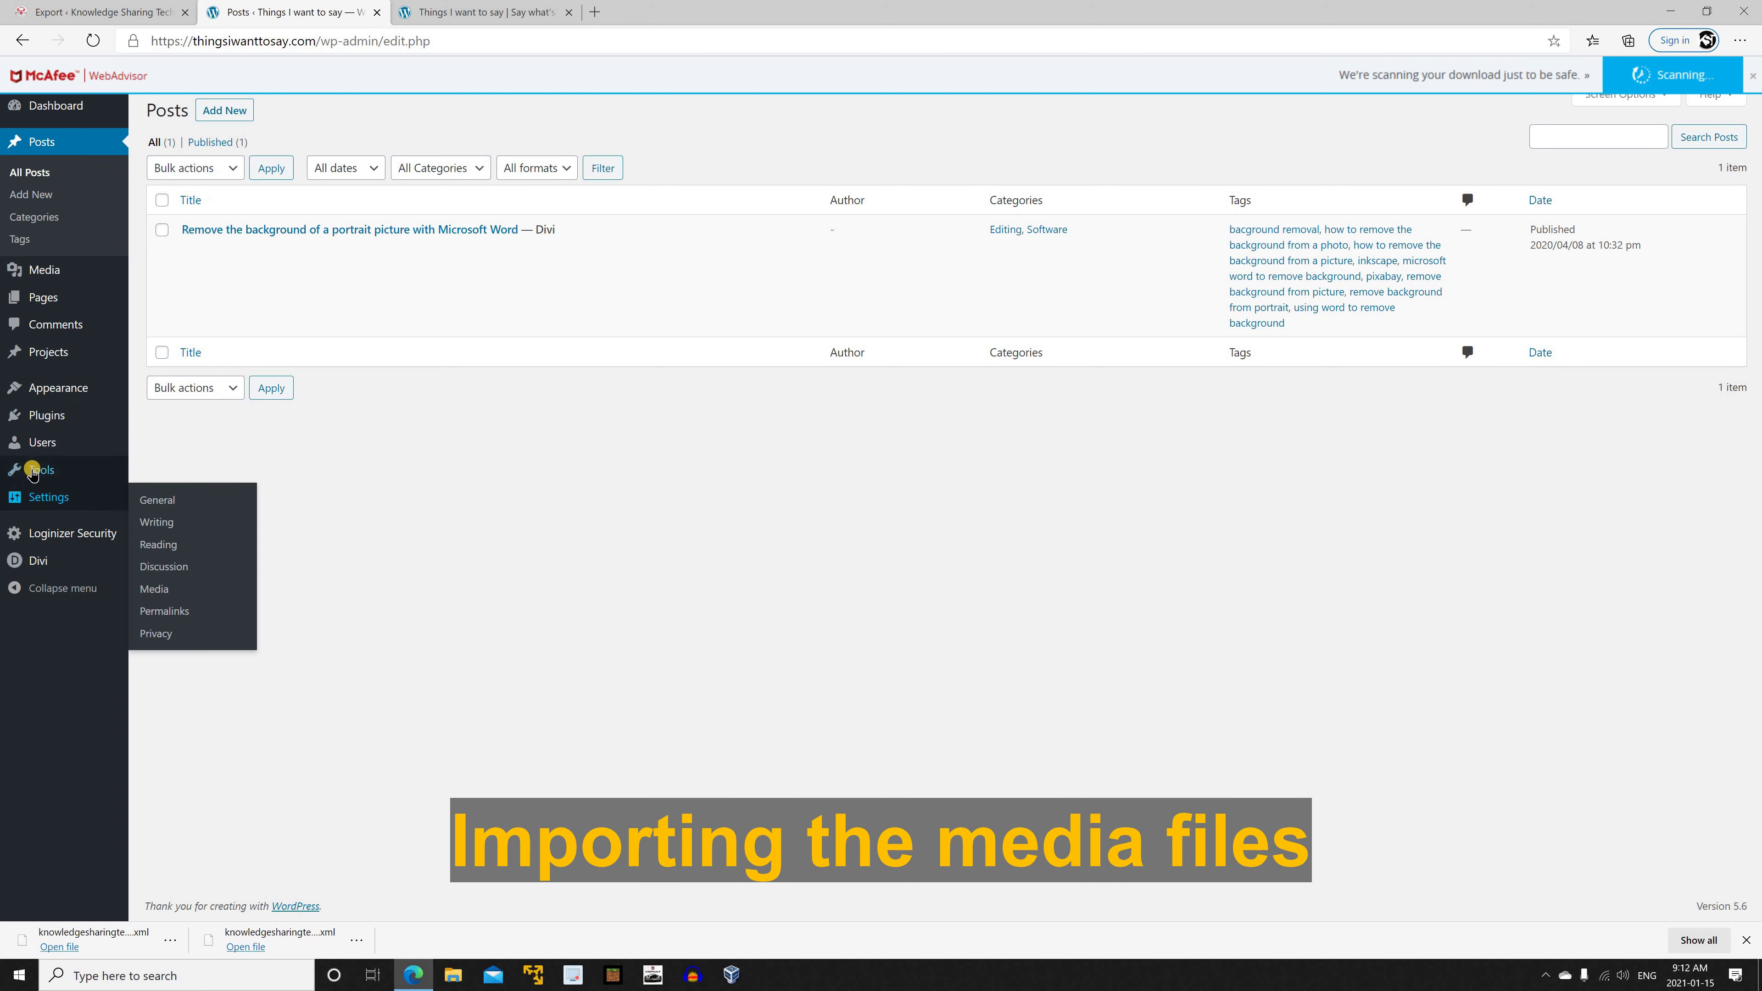
# Run the WordPress importer and upload the newer 9:12 AM media export XML
pyautogui.moveTo(131, 472)
pyautogui.click(155, 495)
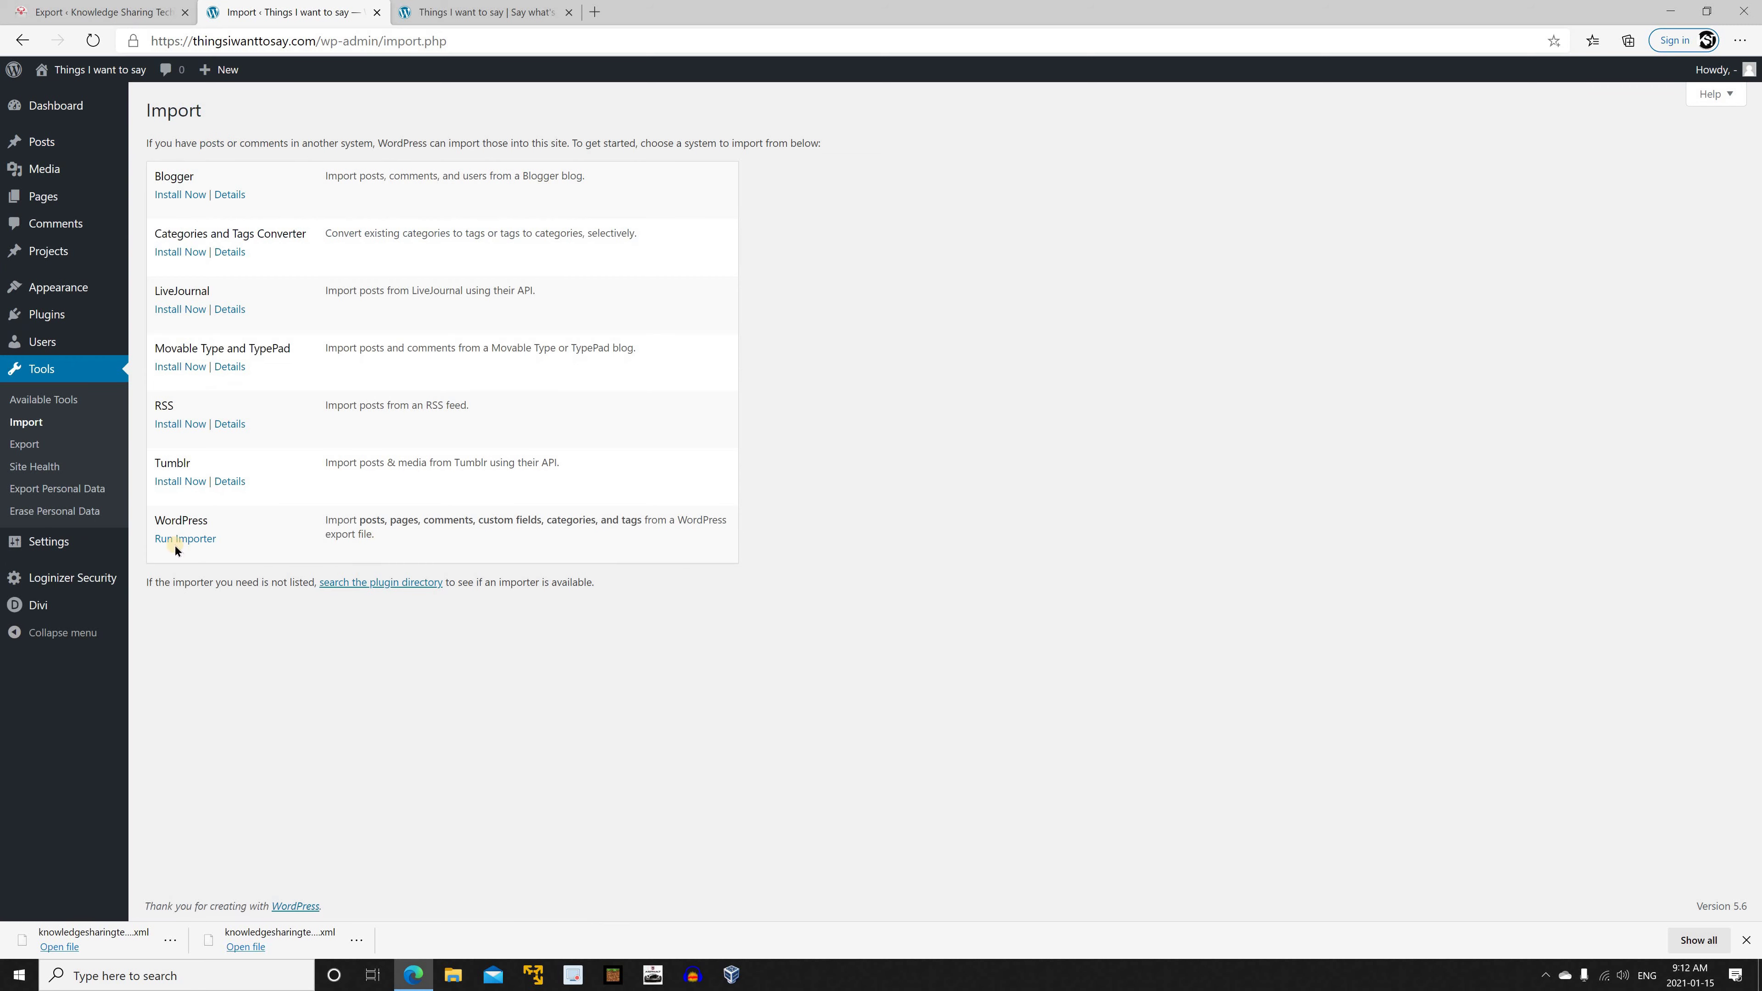
pyautogui.click(183, 539)
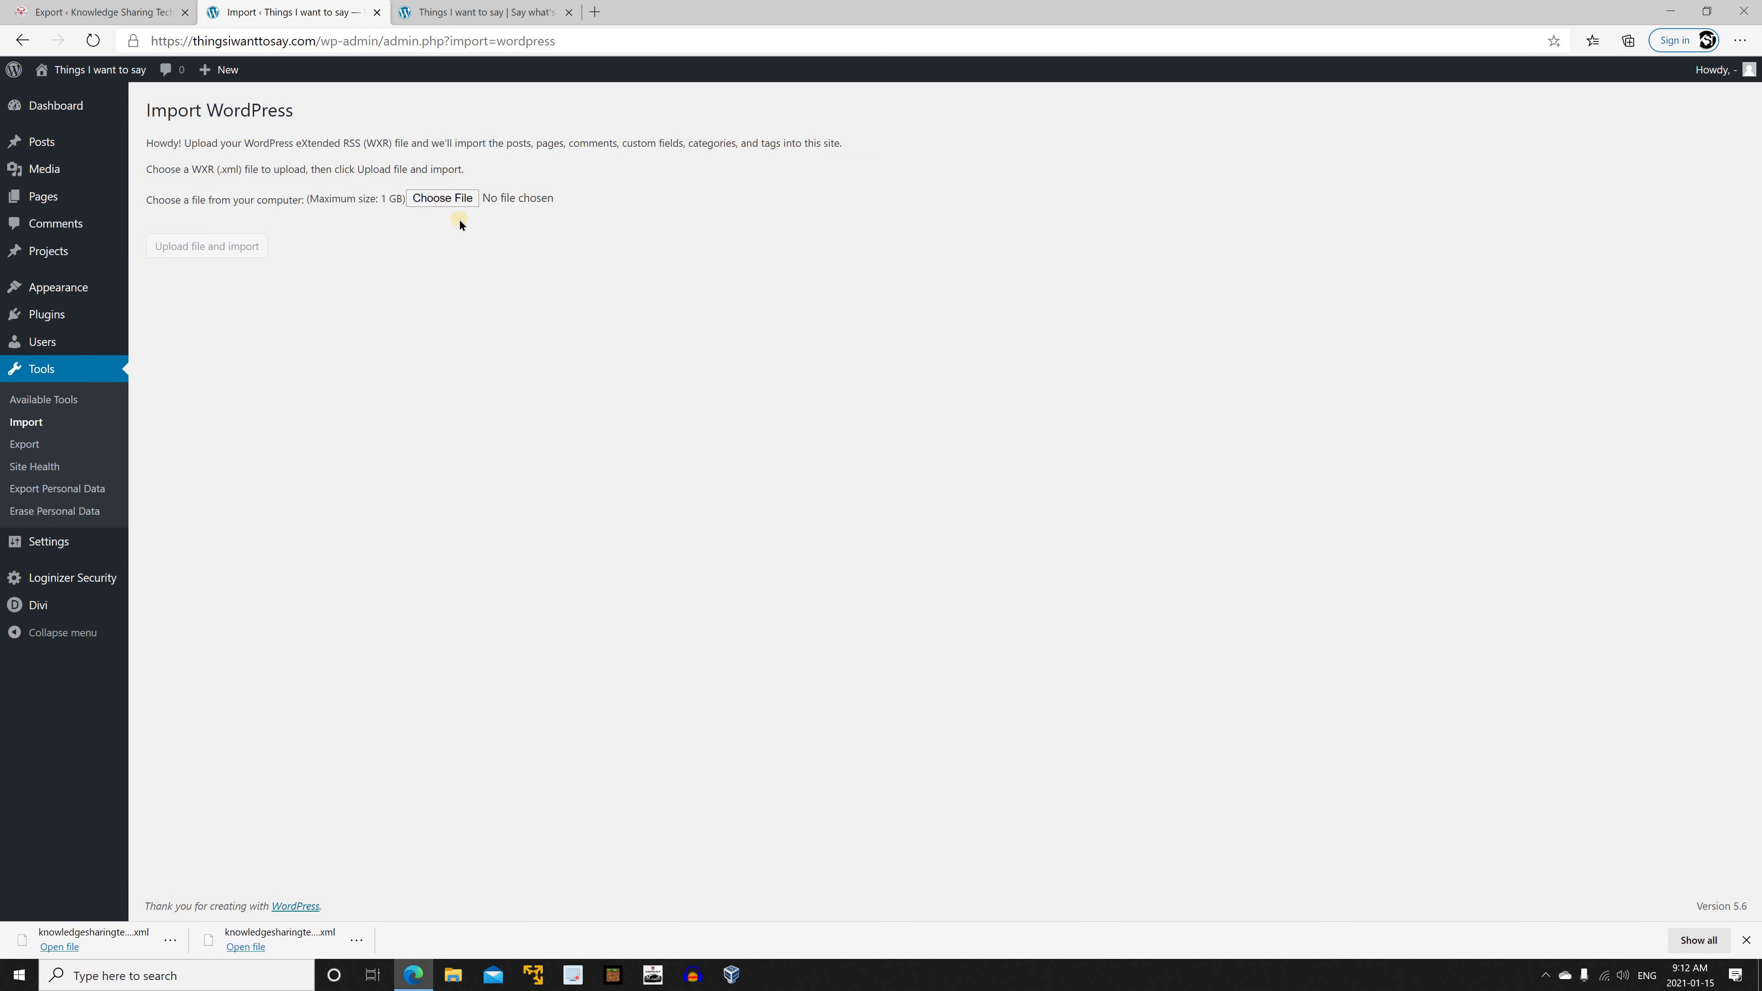
pyautogui.click(445, 207)
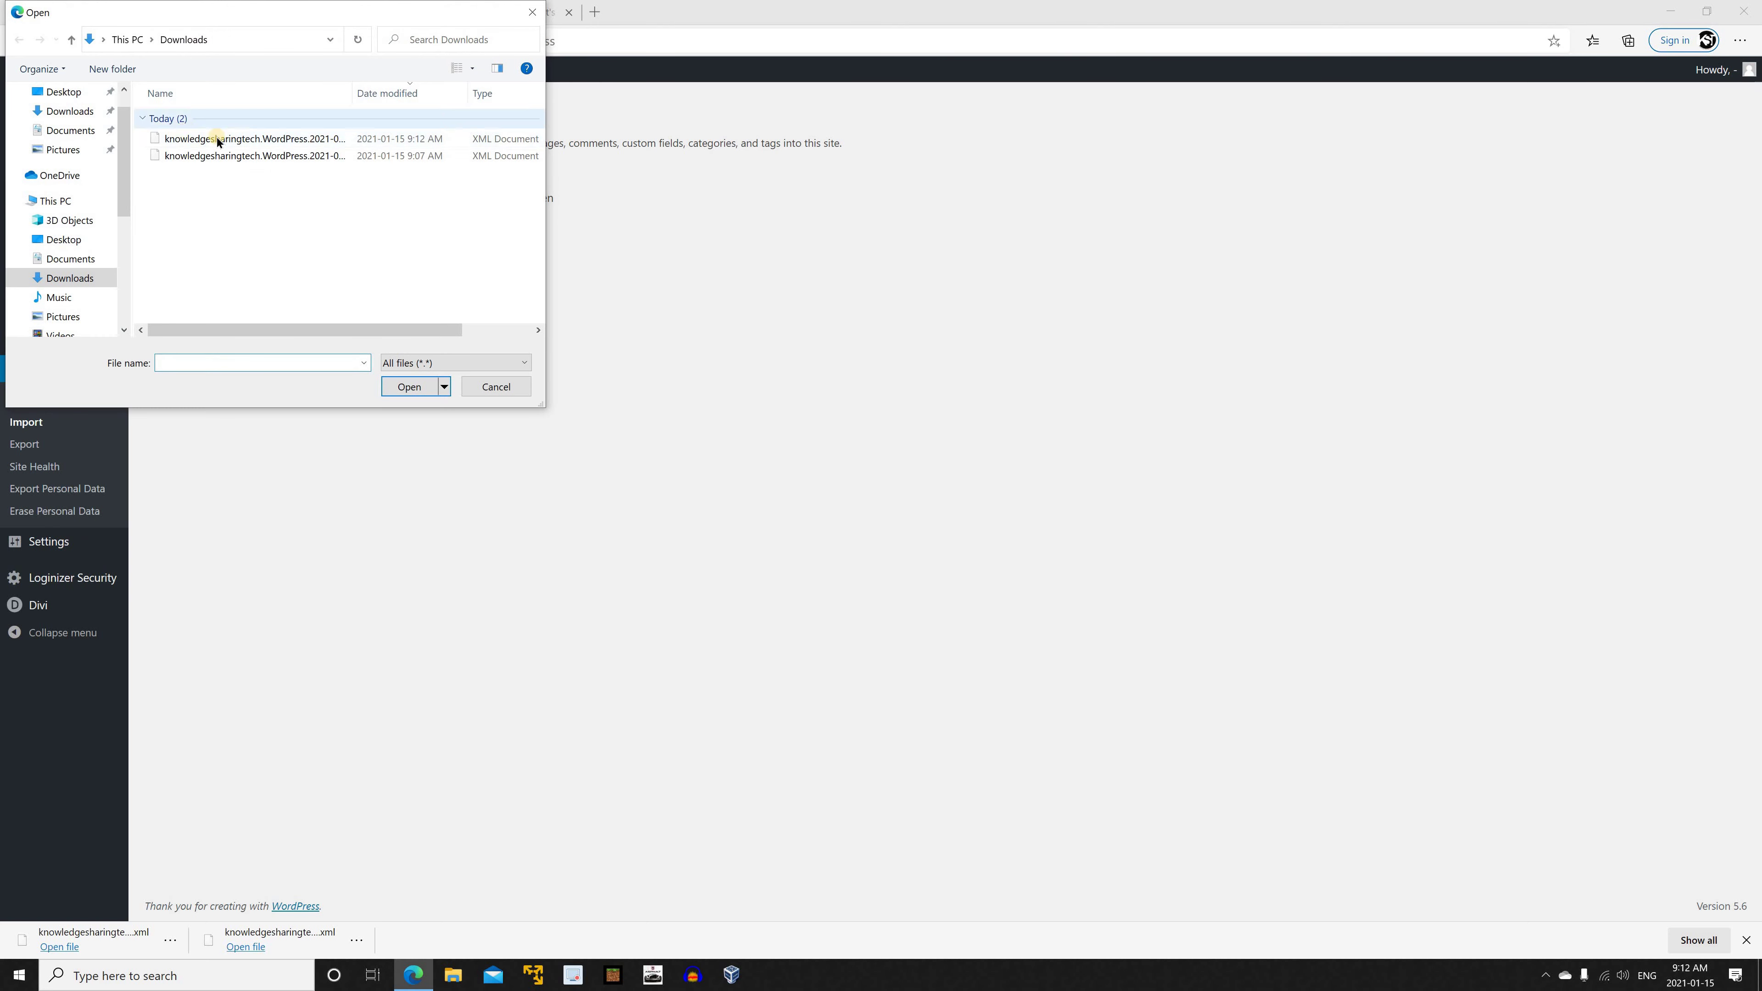
pyautogui.moveTo(352, 100); pyautogui.dragTo(436, 100)
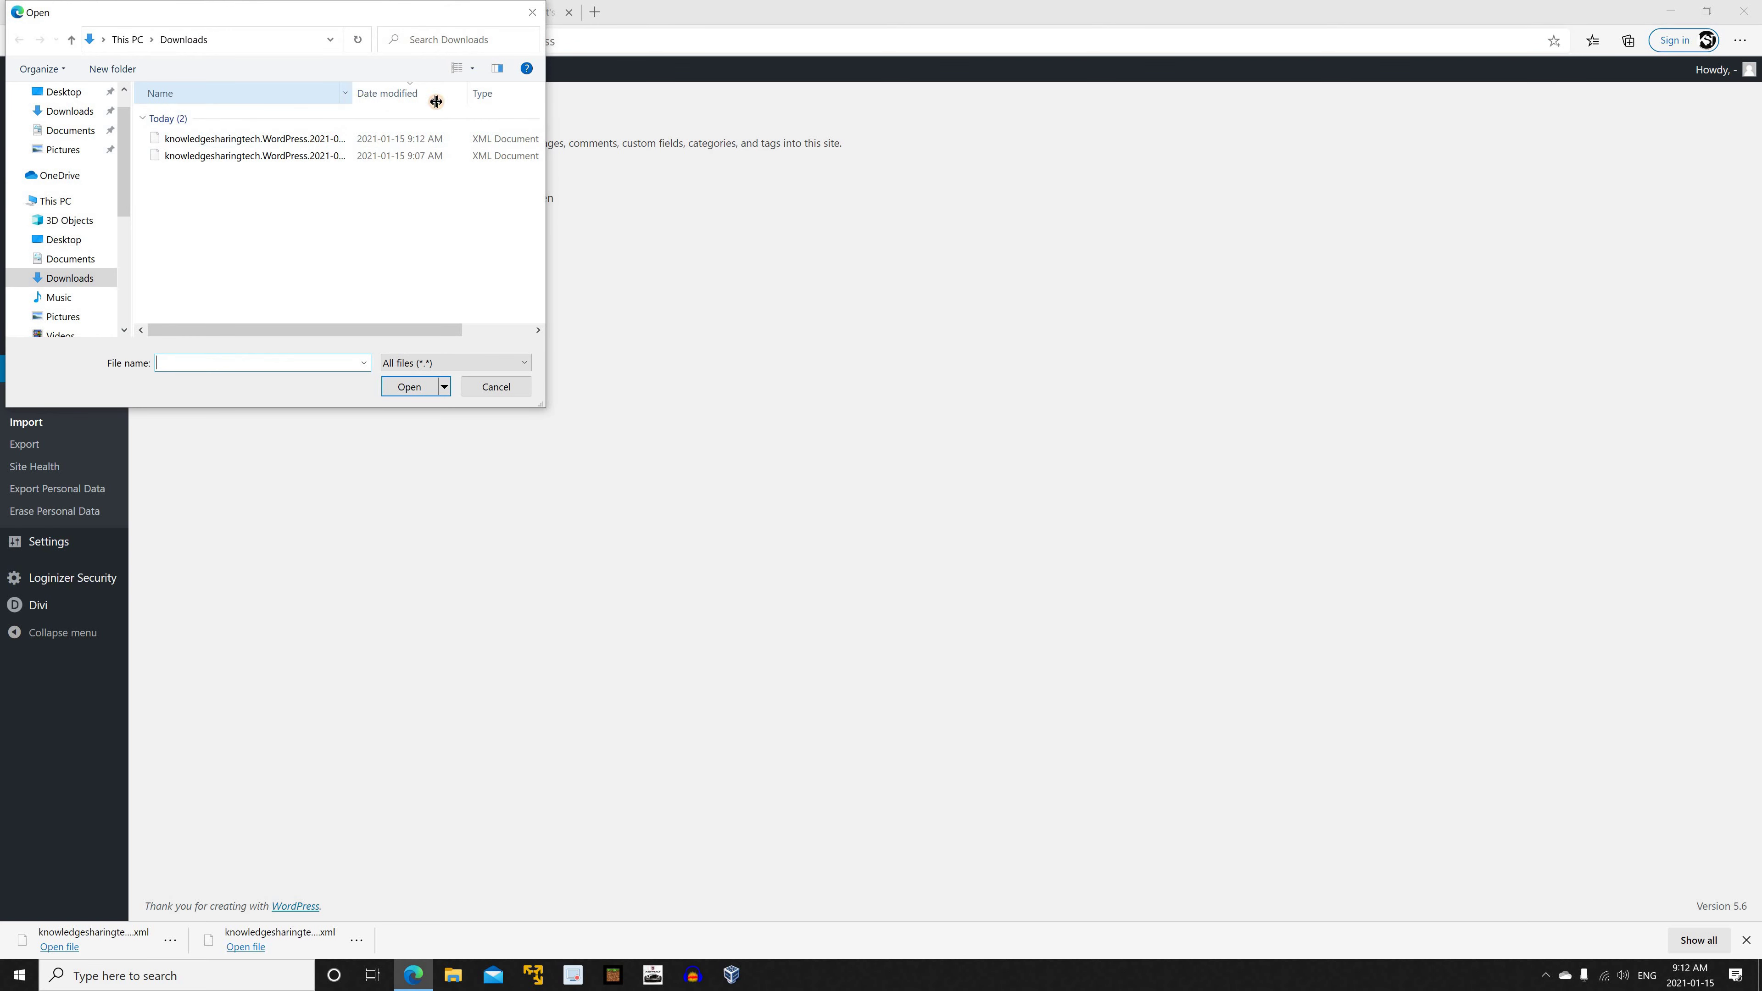
pyautogui.click(416, 138)
pyautogui.press('Return')
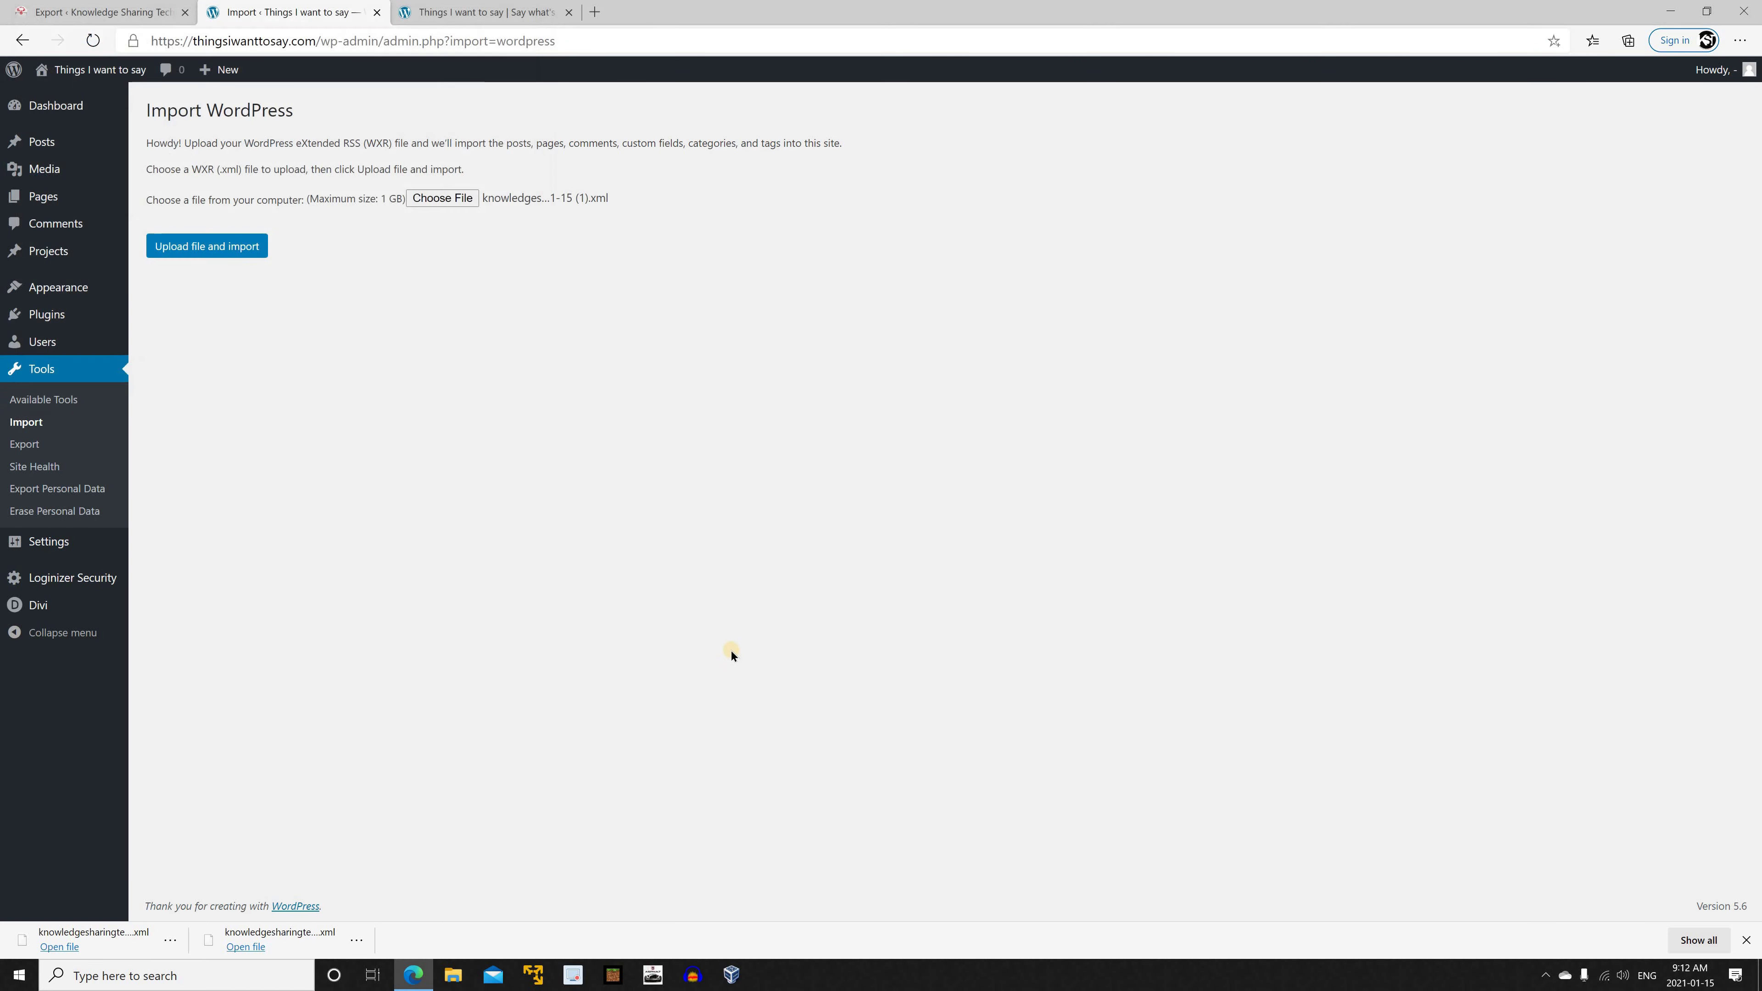
pyautogui.click(196, 247)
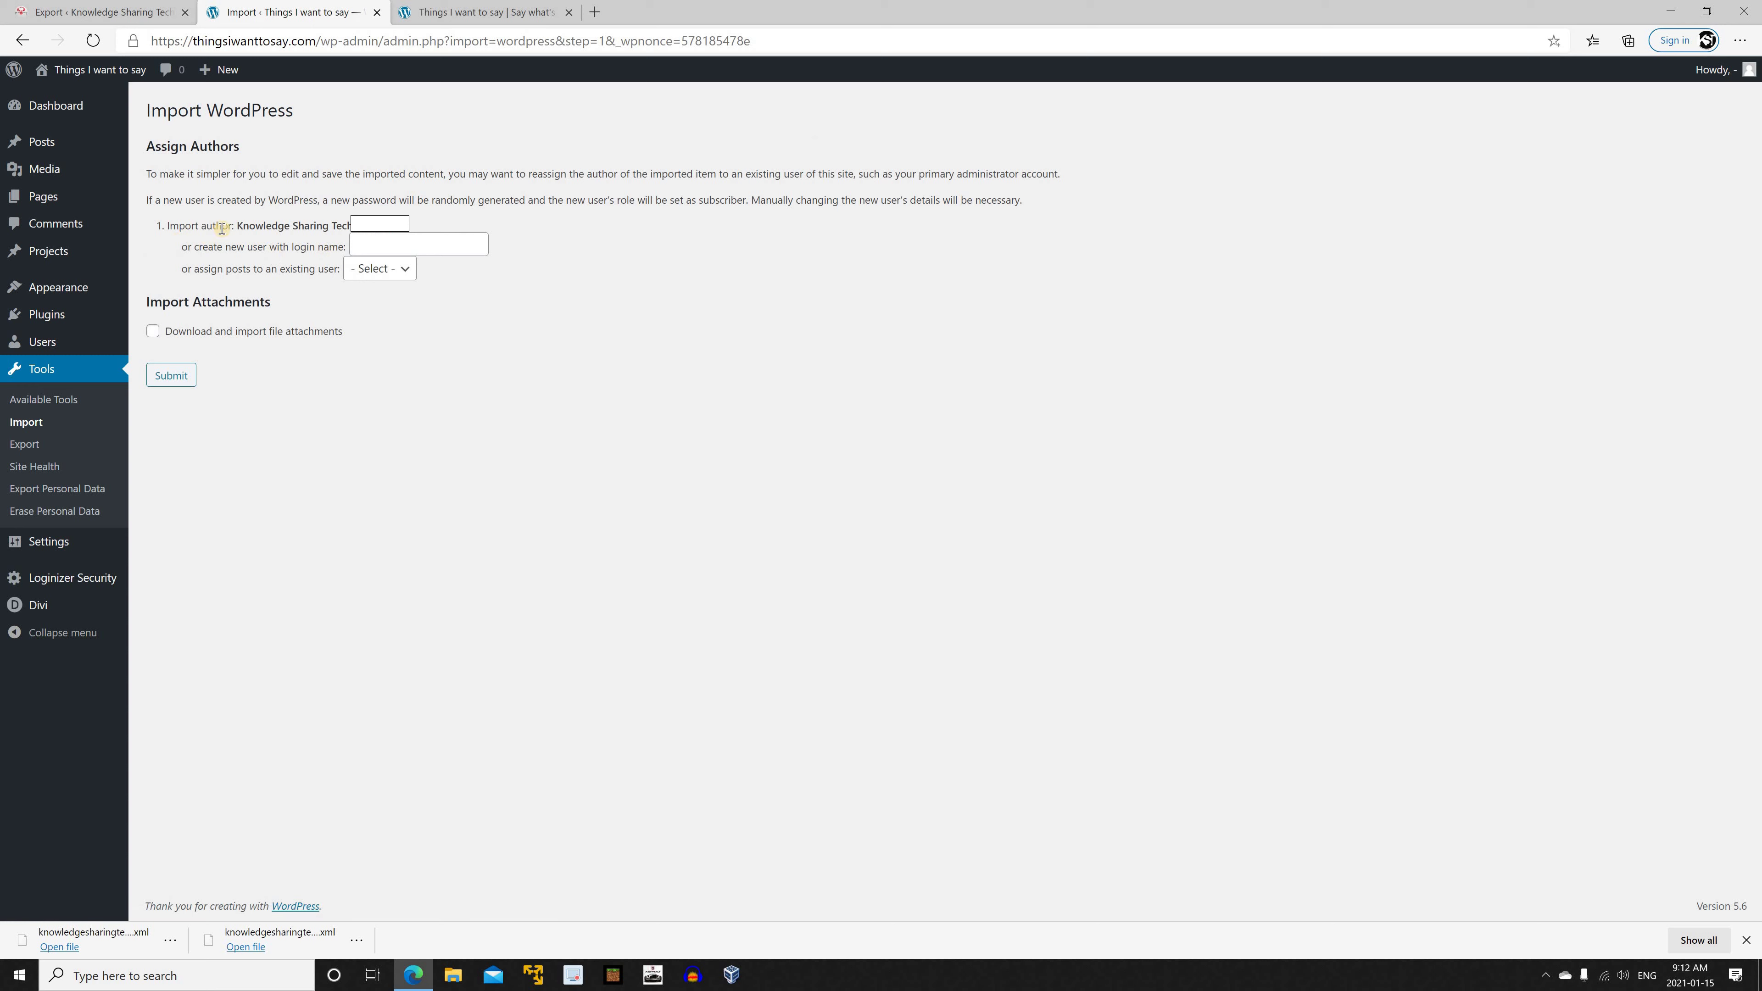
# Assign the imported items to the existing administrator, include attachments, and run the import
pyautogui.click(401, 271)
pyautogui.click(192, 334)
pyautogui.click(193, 333)
pyautogui.click(172, 378)
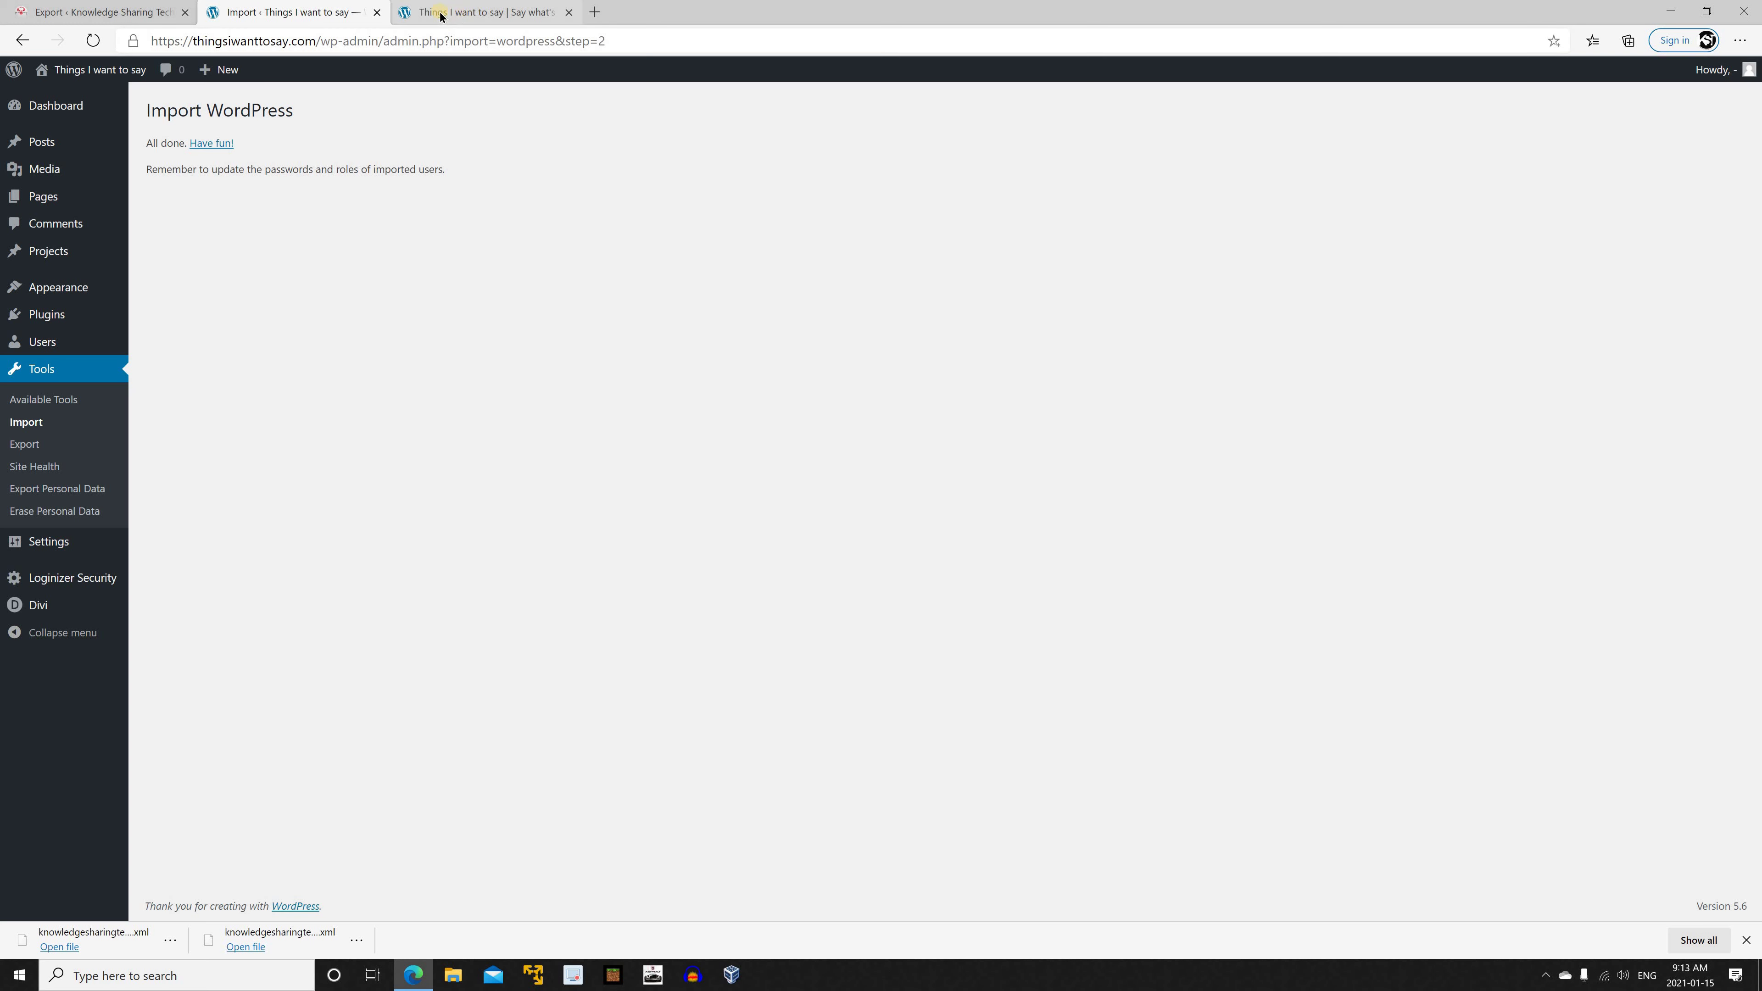
# Reload the public front page to confirm the portrait-background post is still listed
pyautogui.click(456, 14)
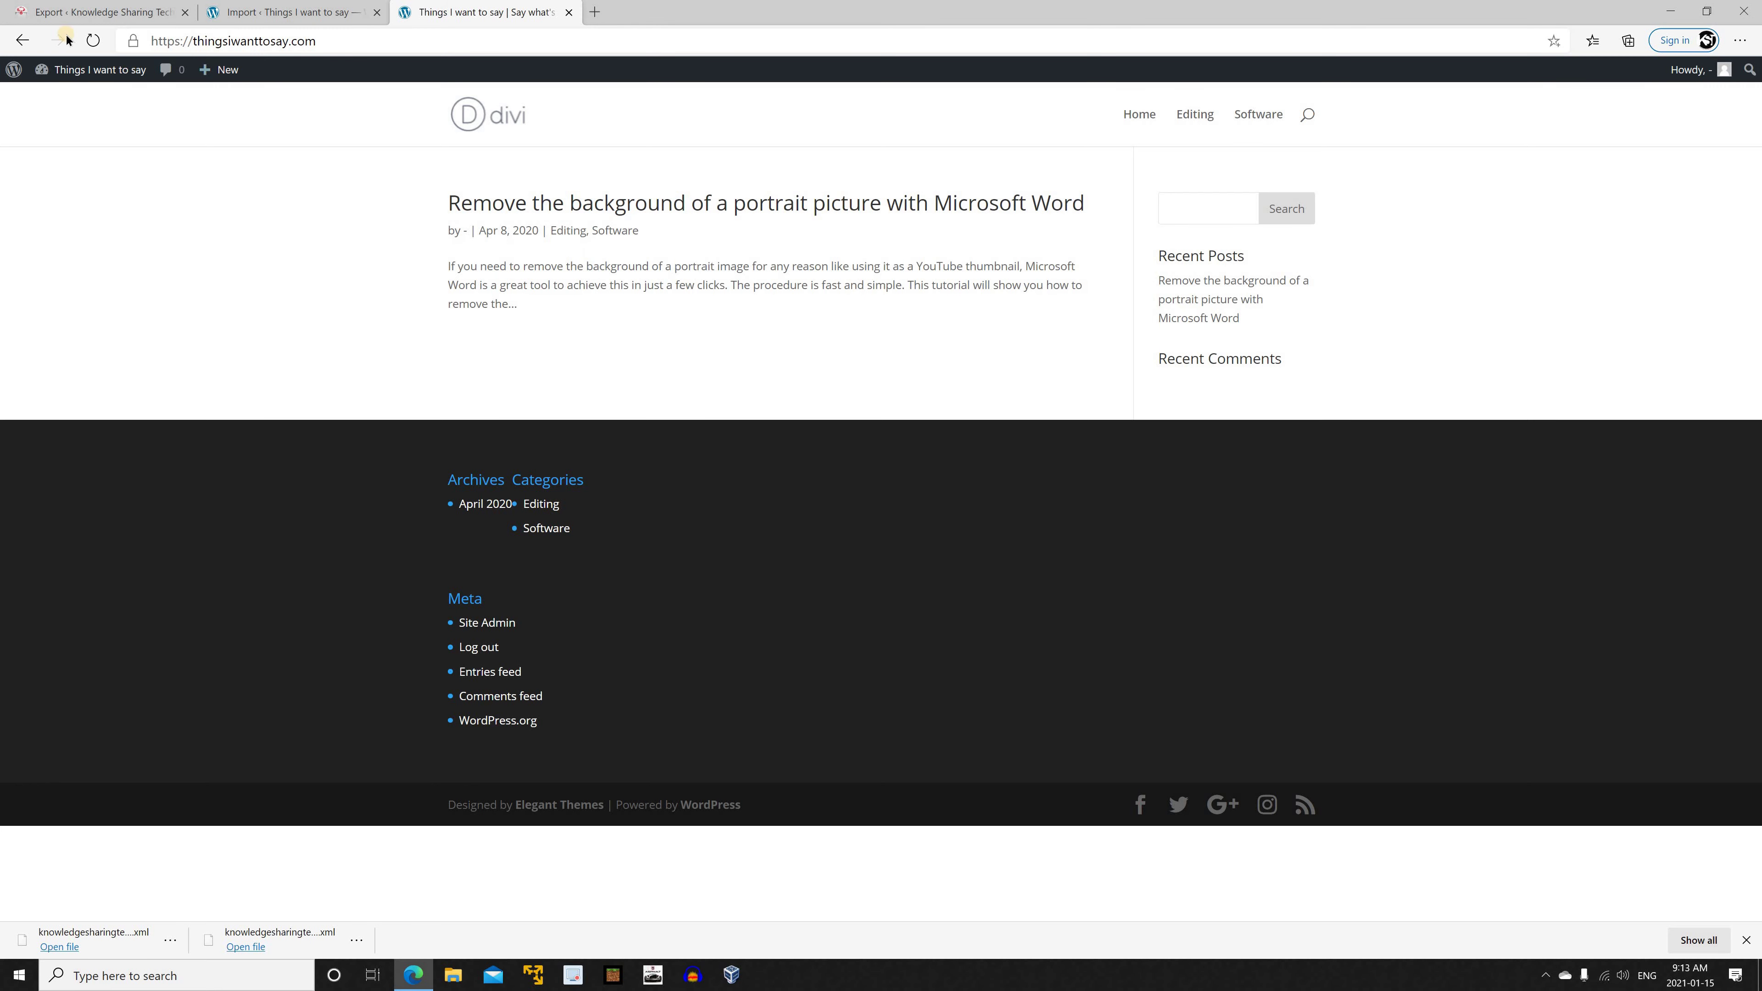
pyautogui.click(104, 69)
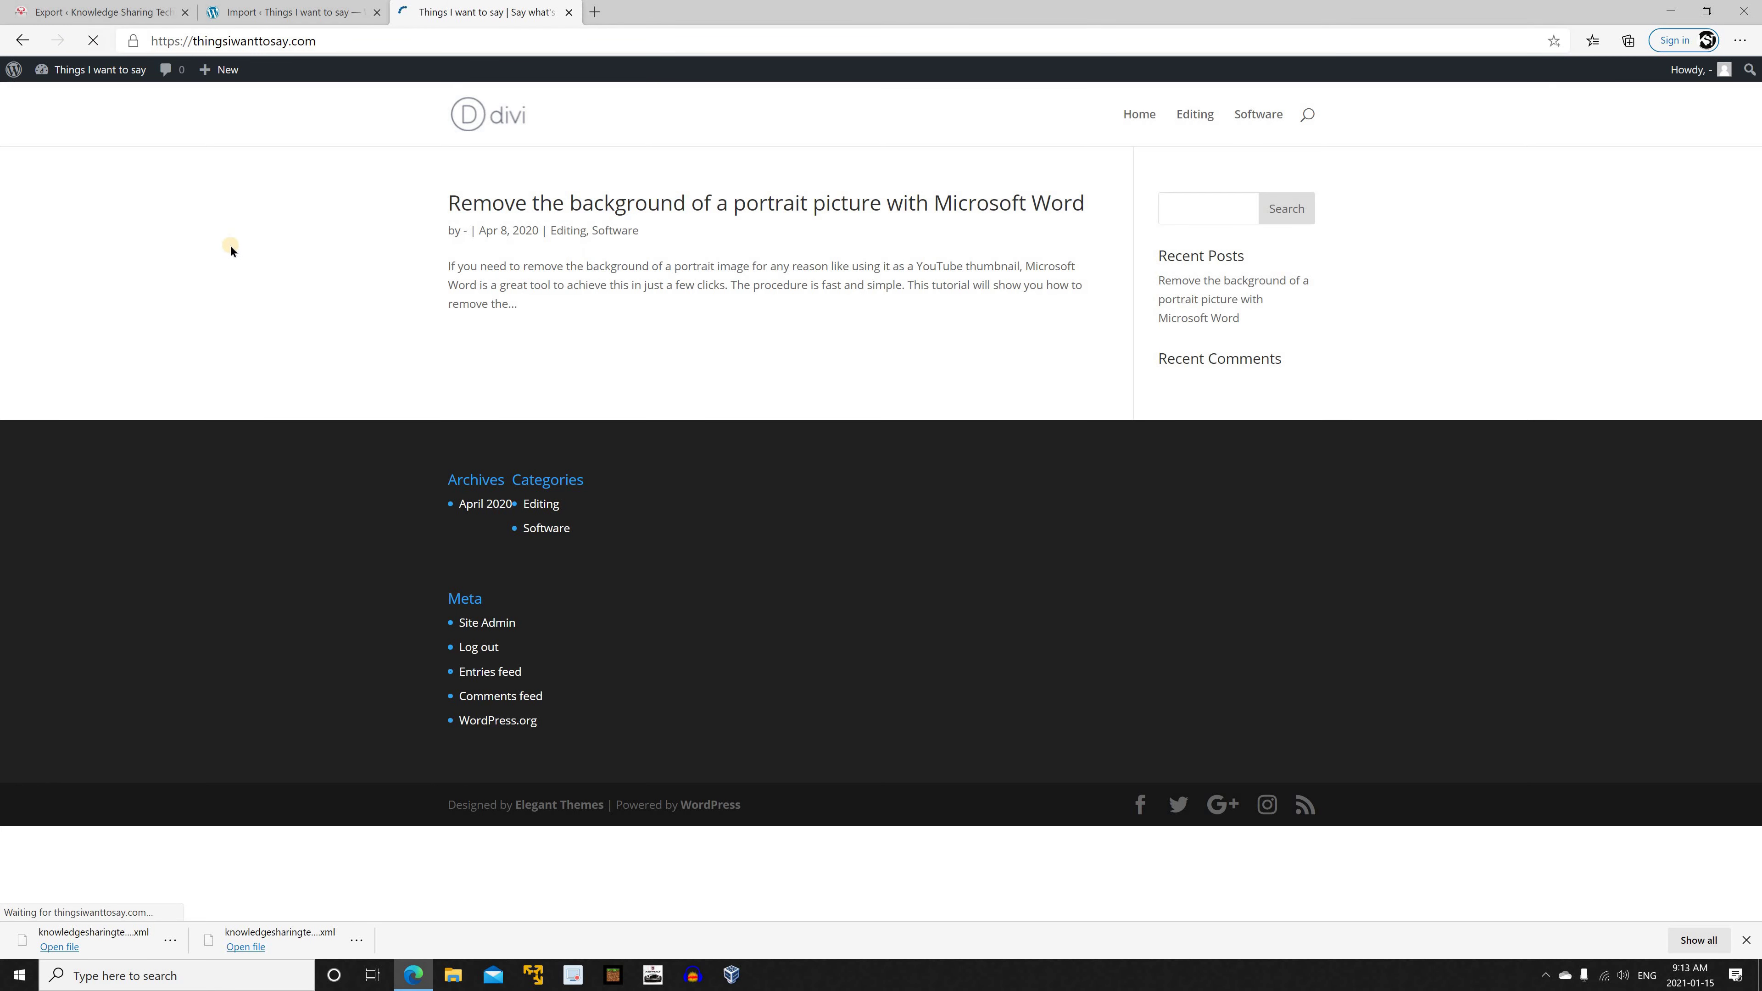